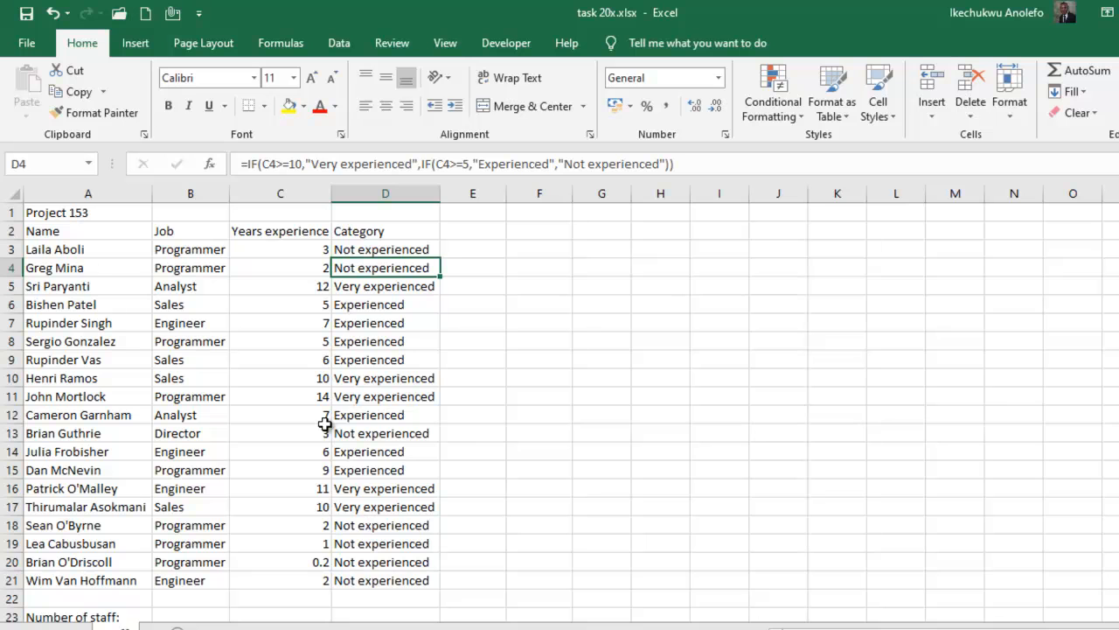
Step: Inspect the category formulas in D3, D6 and D5, and read the Task 20x instructions in Windows Photo Viewer before returning to Excel
{"action": "left_click", "coordinate": [354, 251]}
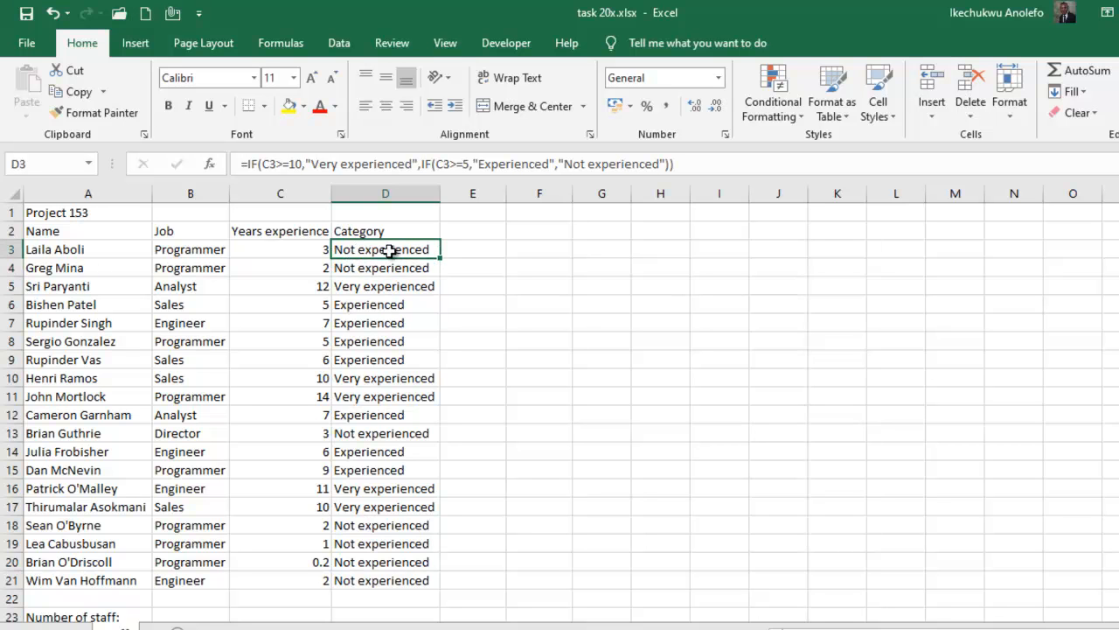
{"action": "left_click", "coordinate": [372, 308]}
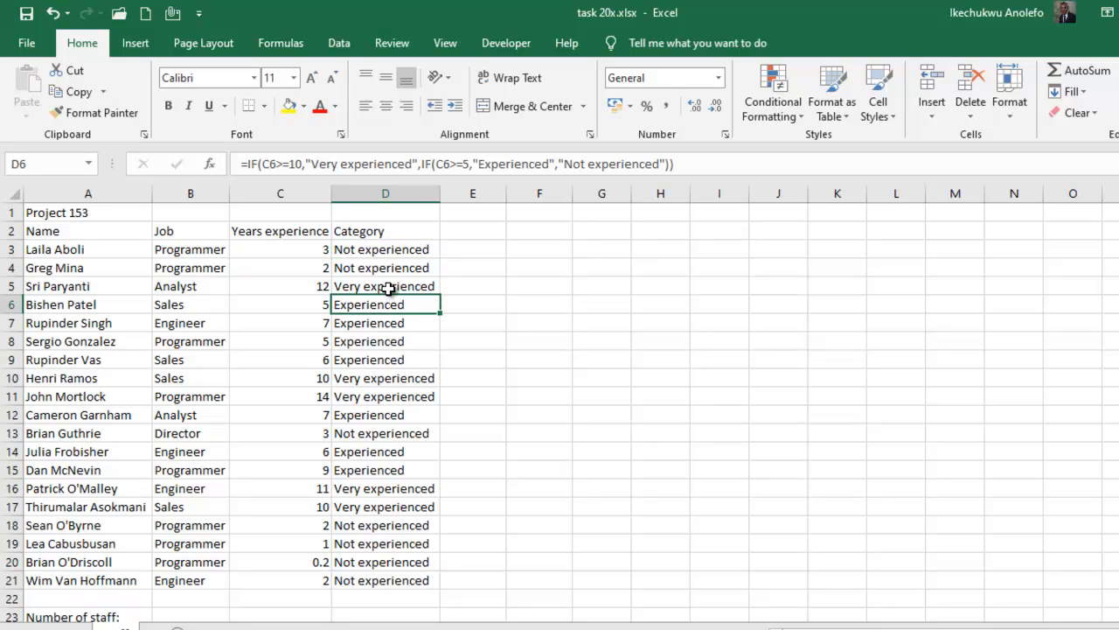
{"action": "left_click", "coordinate": [389, 289]}
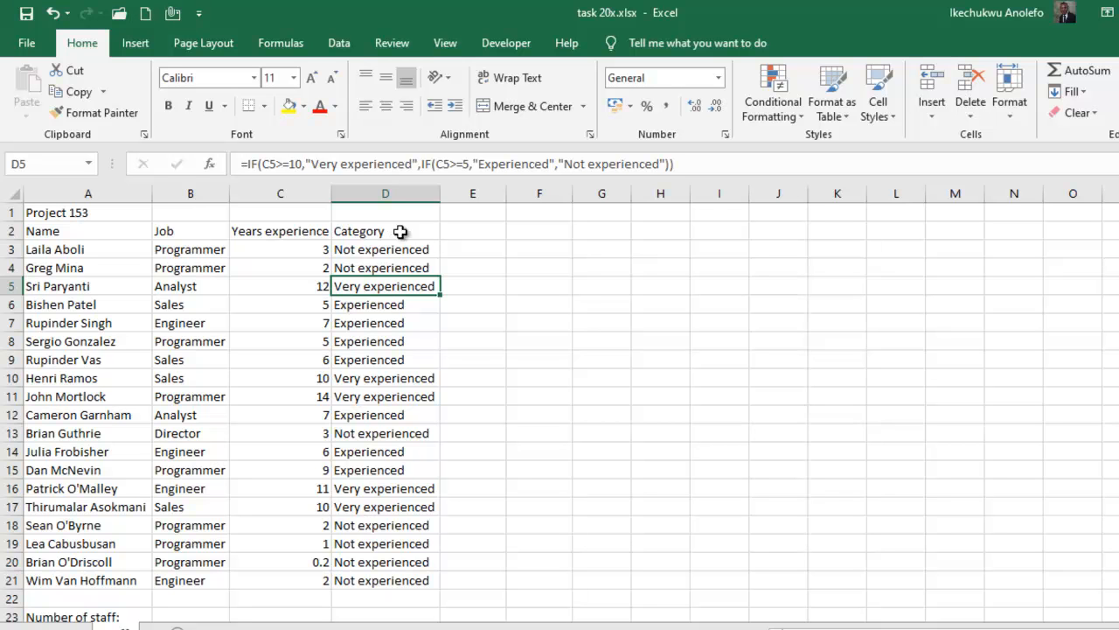
{"action": "left_click", "coordinate": [999, 584]}
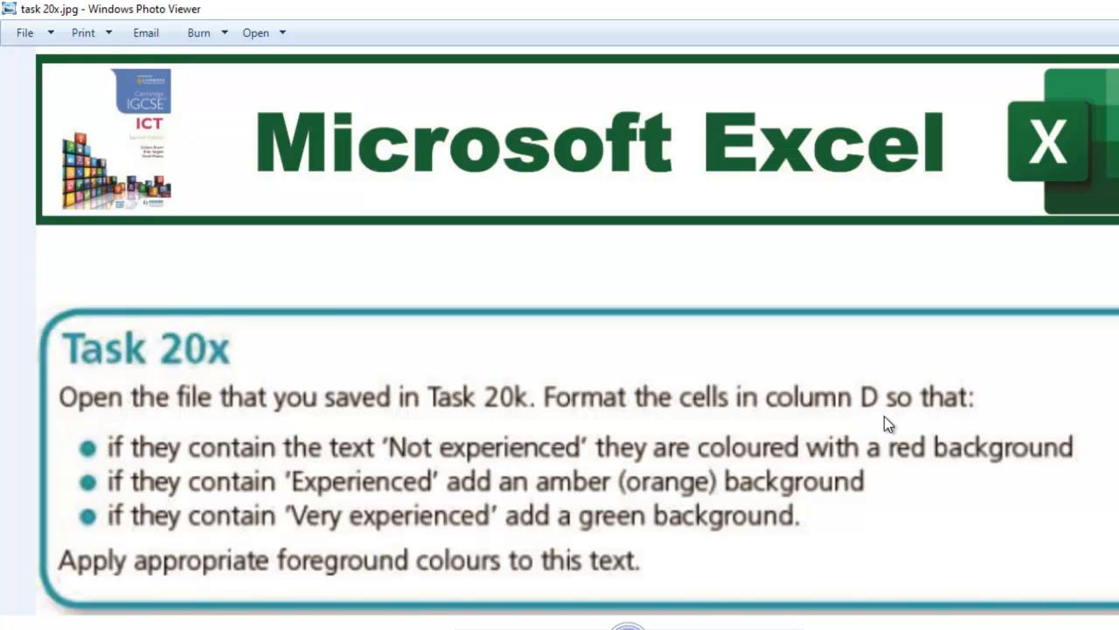
{"action": "left_click", "coordinate": [604, 582]}
Step: Create a conditional formatting rule for the whole of column D that targets cells with specific text containing "Not experienced"
{"action": "left_click_drag", "start_coordinate": [371, 254], "coordinate": [372, 578]}
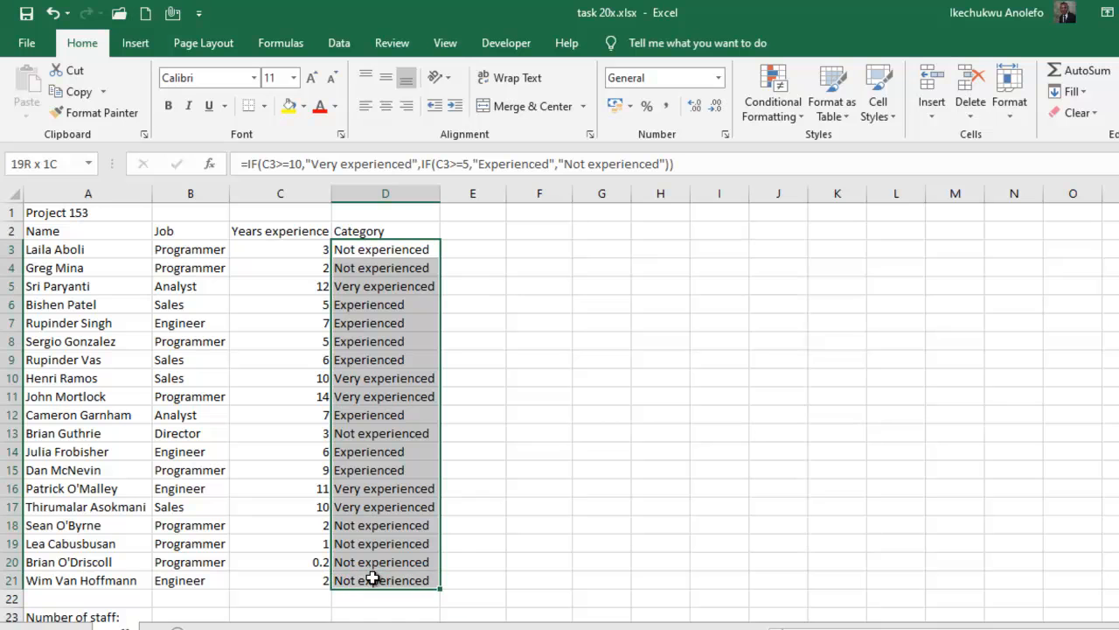
{"action": "left_click", "coordinate": [393, 189]}
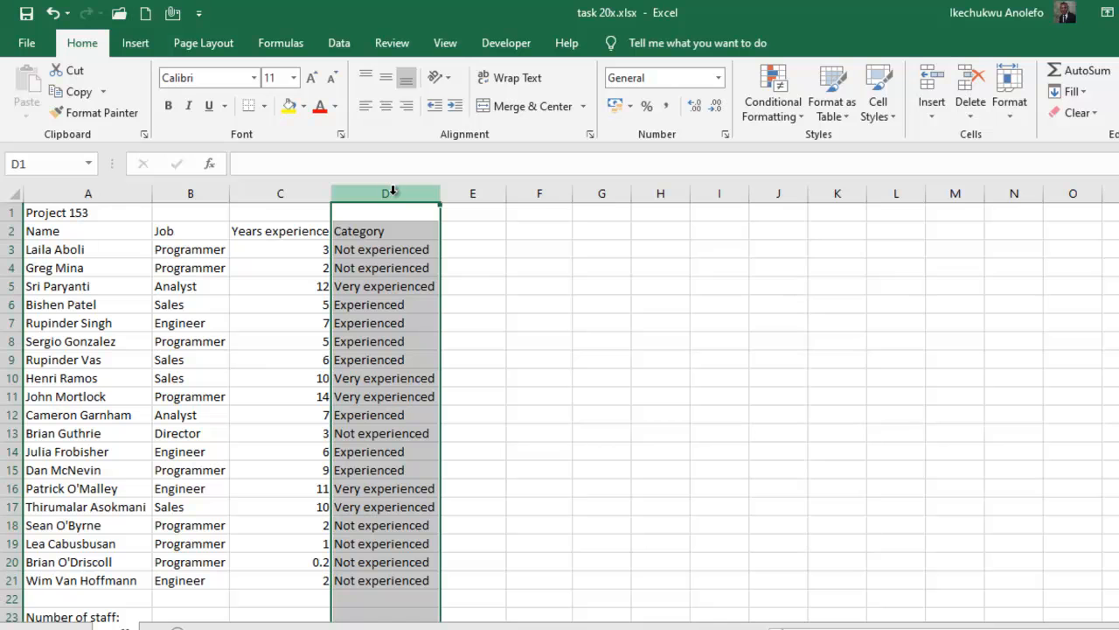
{"action": "left_click", "coordinate": [792, 125]}
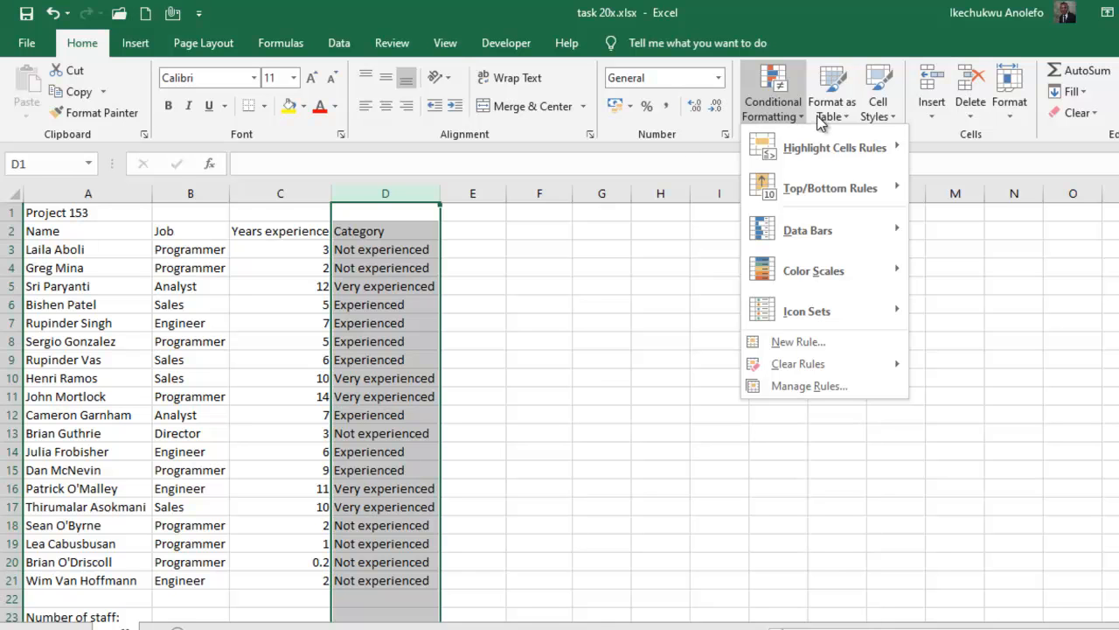
{"action": "left_click", "coordinate": [617, 265]}
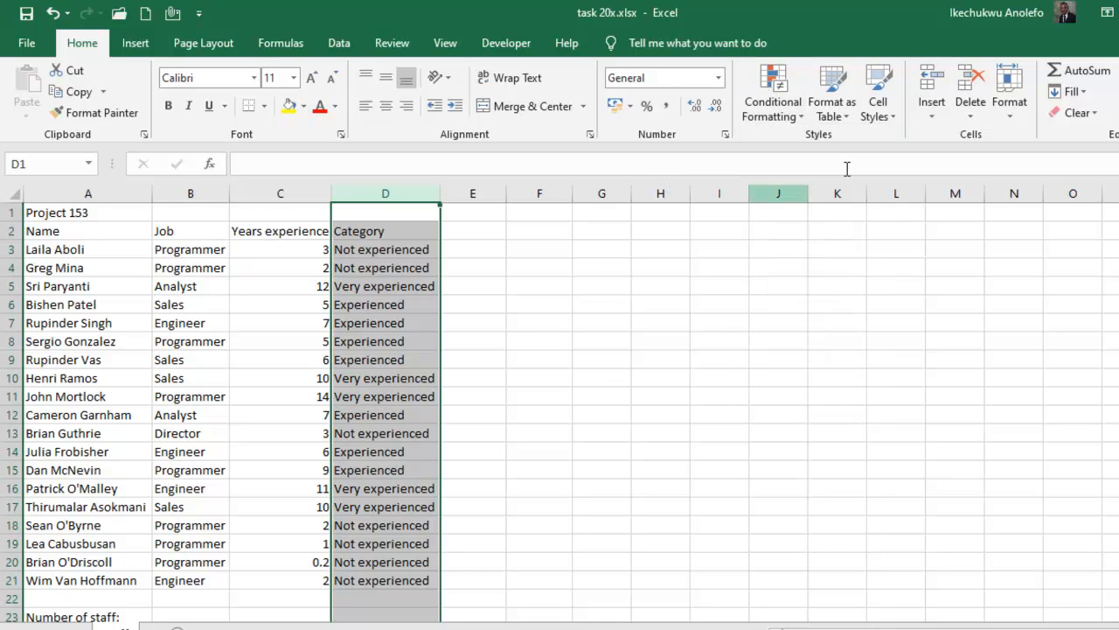
{"action": "left_click", "coordinate": [772, 88]}
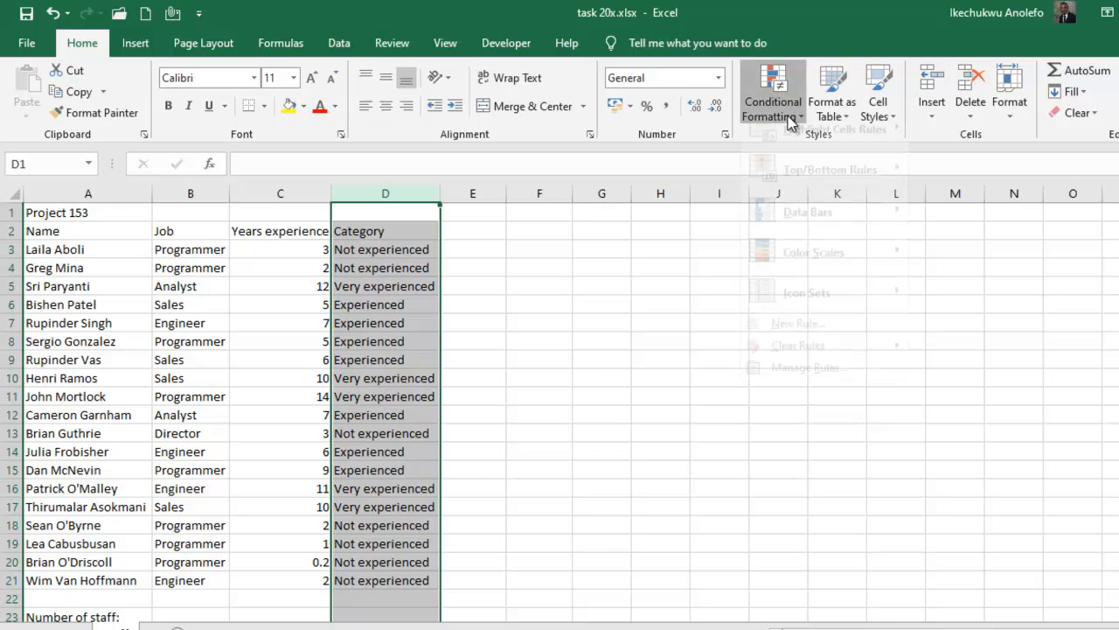
{"action": "left_click", "coordinate": [809, 344]}
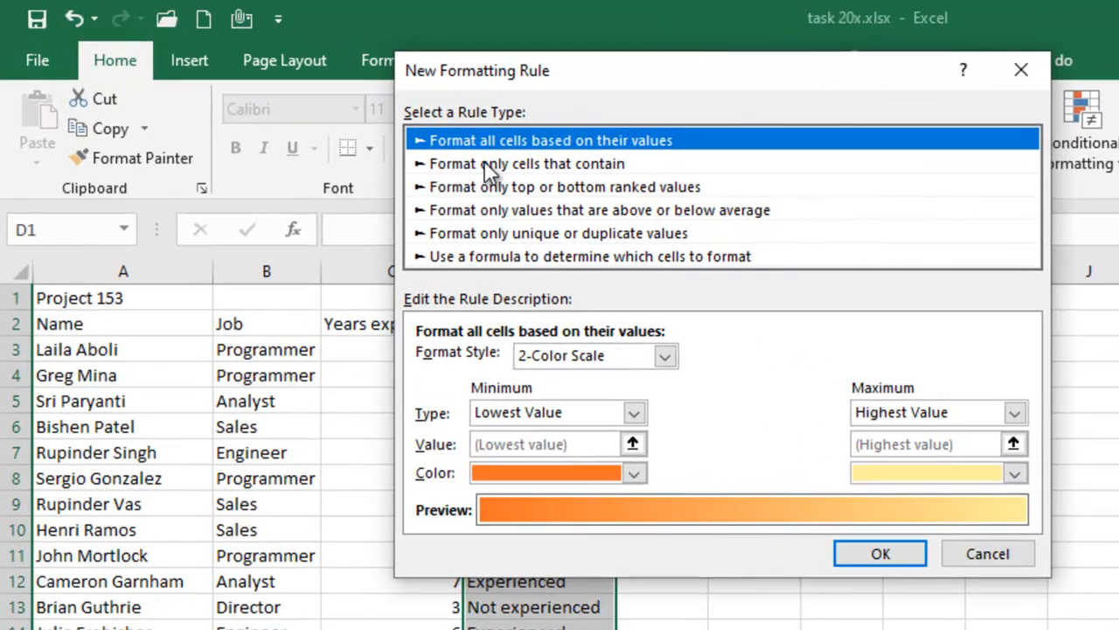
{"action": "left_click", "coordinate": [506, 164]}
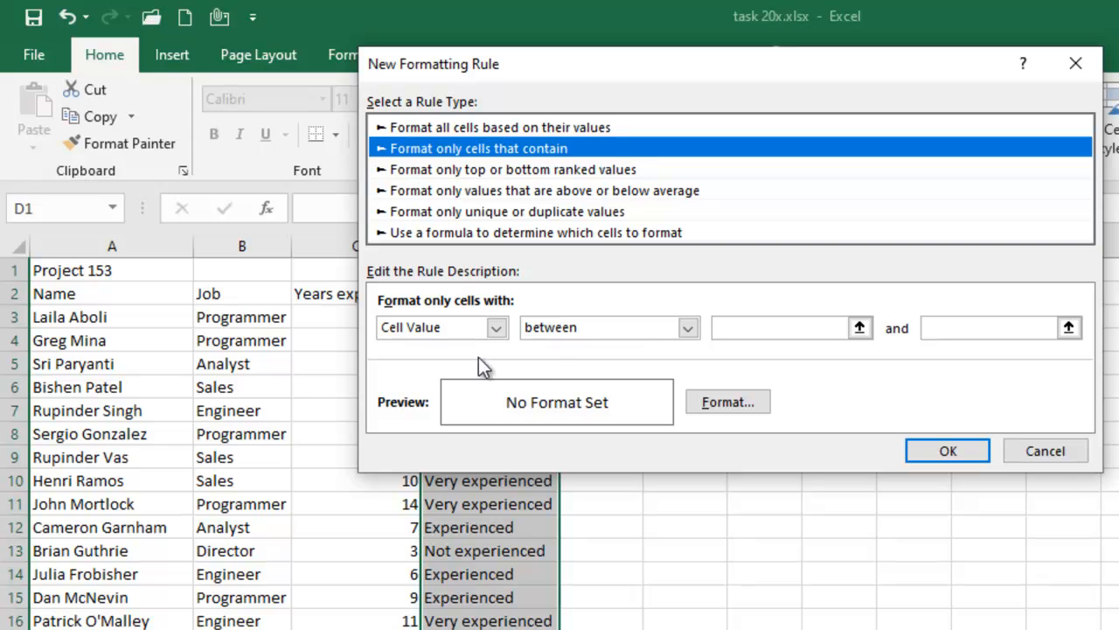
{"action": "left_click", "coordinate": [496, 328]}
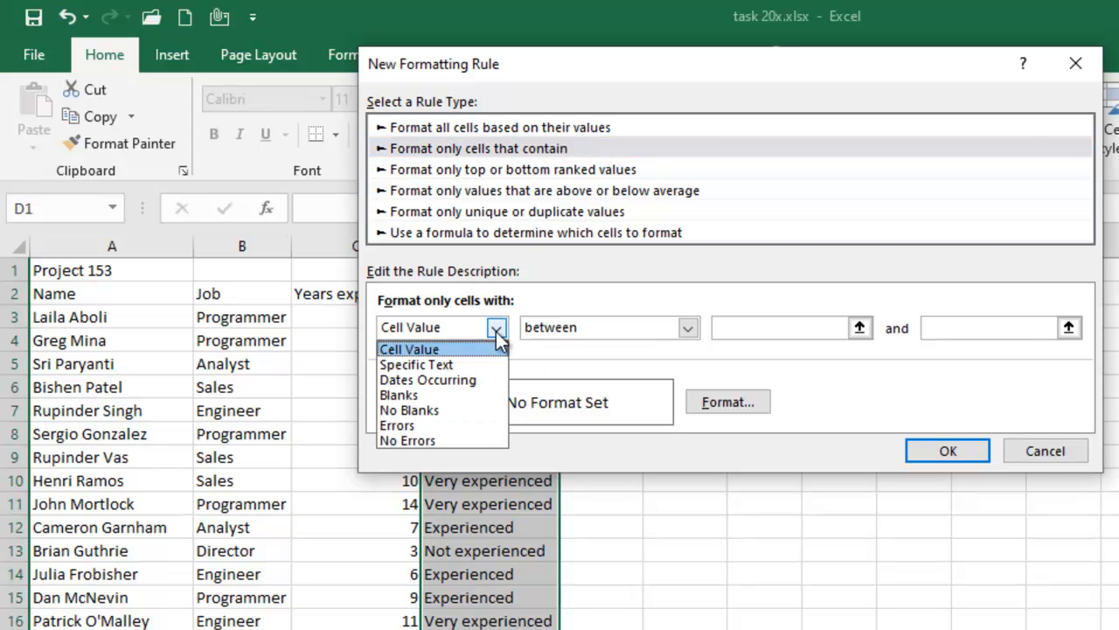
{"action": "left_click", "coordinate": [469, 366]}
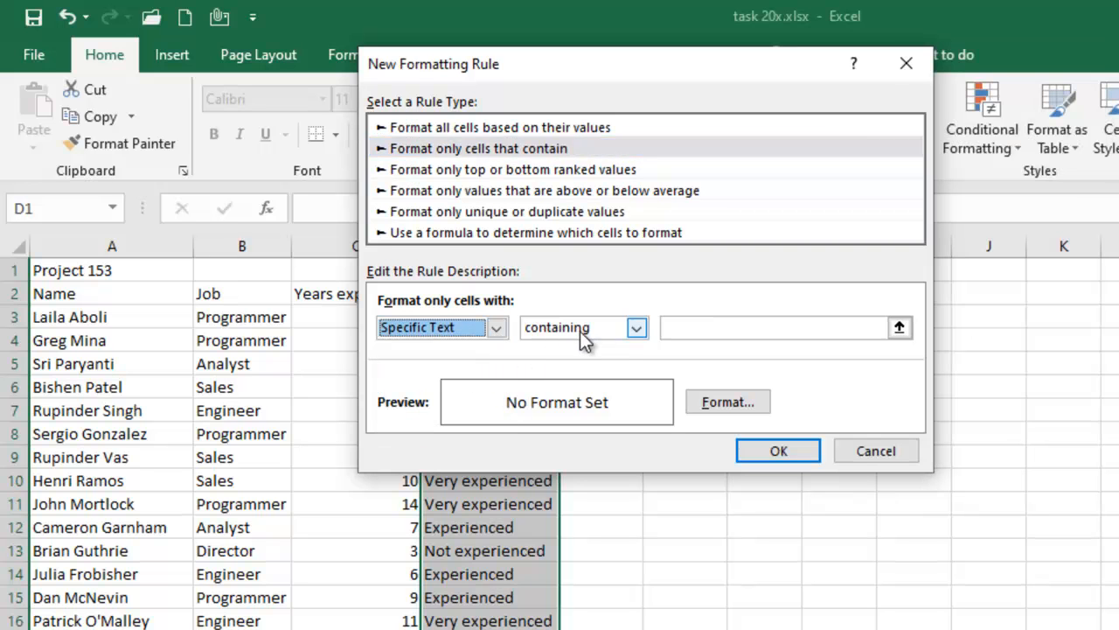
{"action": "left_click", "coordinate": [717, 328]}
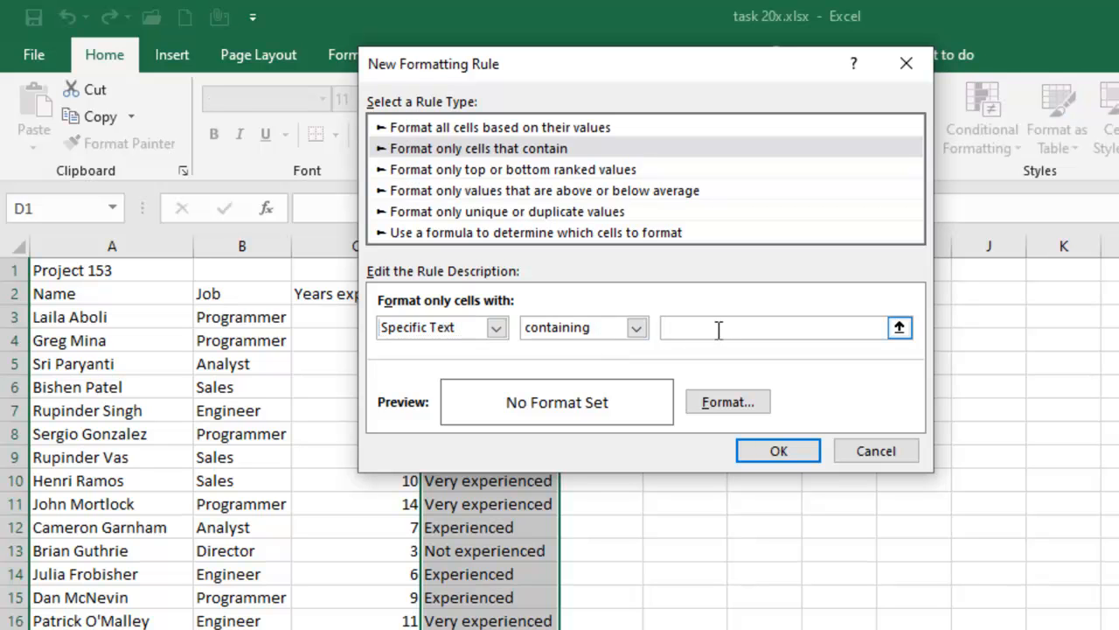
{"action": "type", "text": "Not experienced"}
Step: Give the "Not experienced" rule a white font and a red fill, and apply it to column D
{"action": "left_click", "coordinate": [731, 405]}
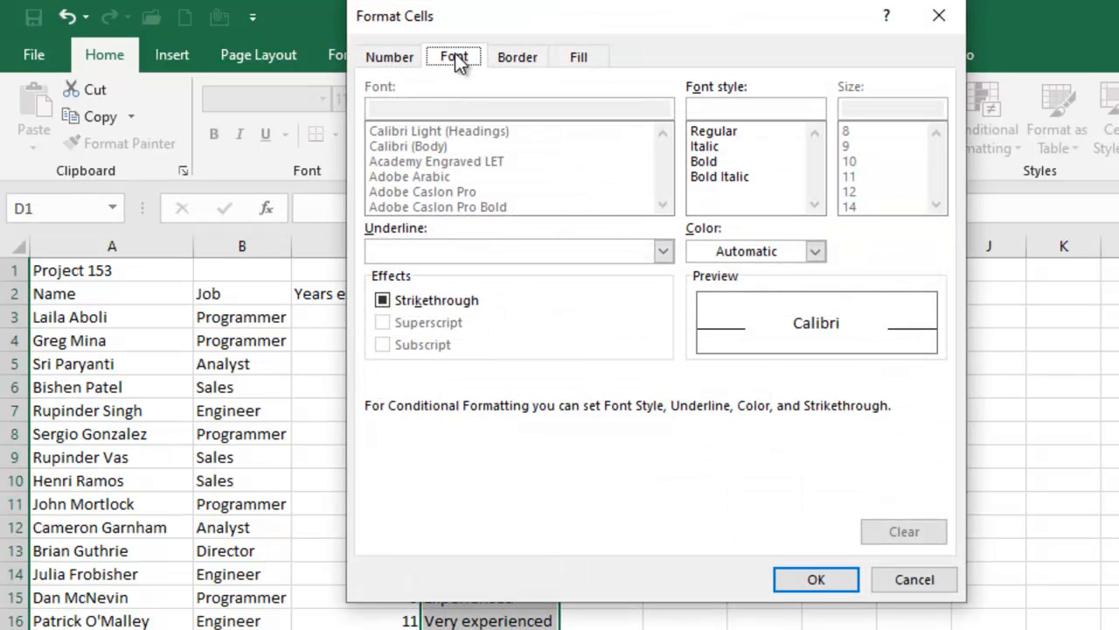
{"action": "left_click", "coordinate": [817, 253]}
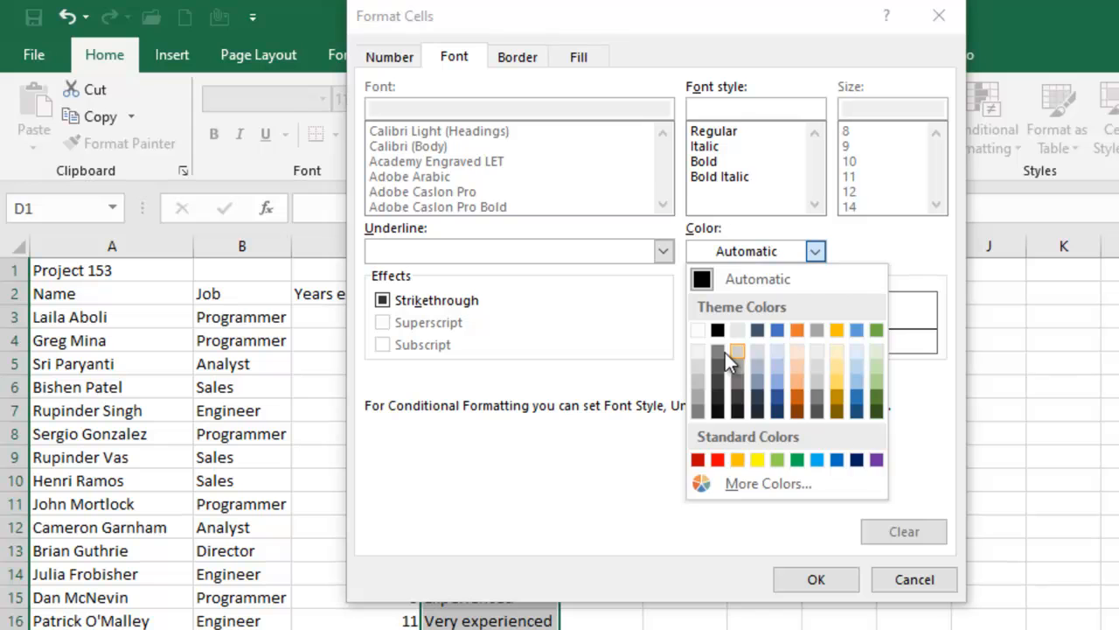
{"action": "left_click", "coordinate": [700, 330]}
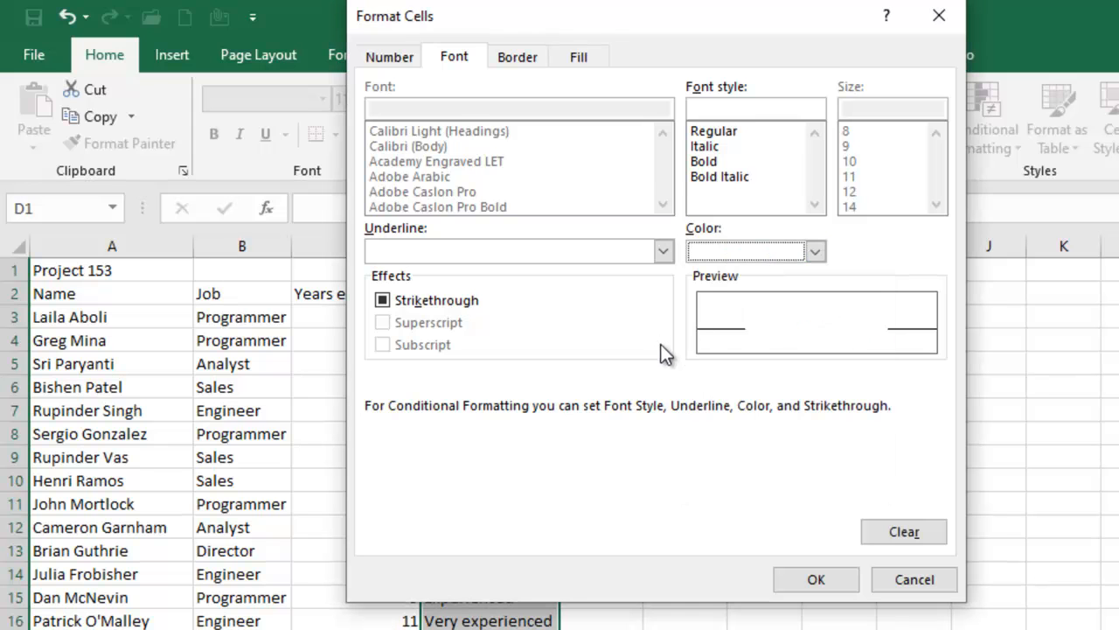
{"action": "left_click", "coordinate": [580, 58]}
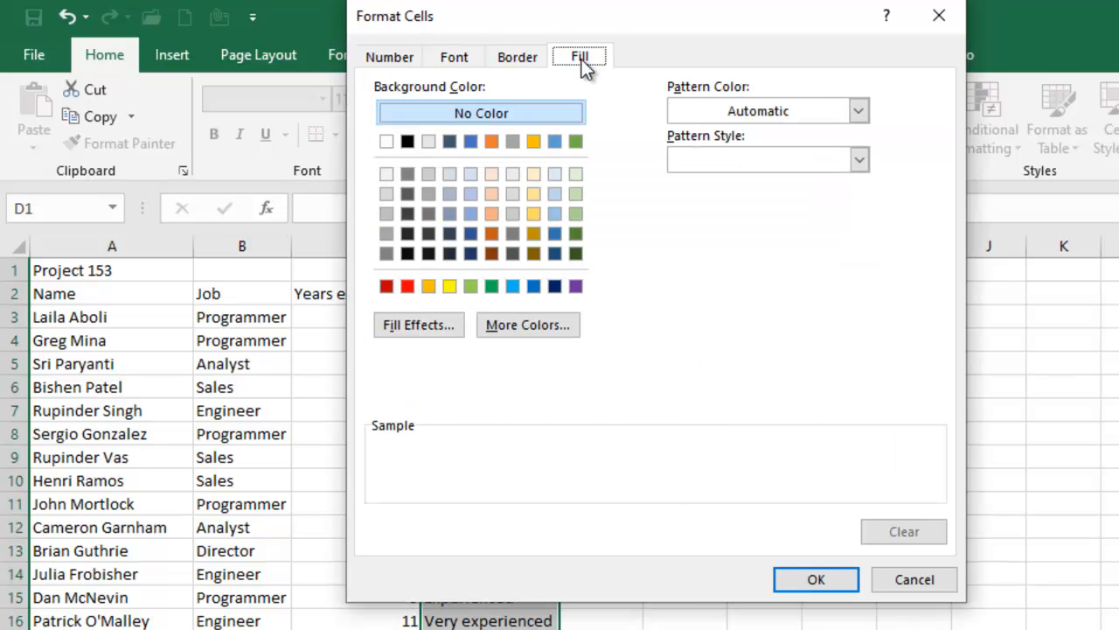
{"action": "left_click", "coordinate": [408, 287]}
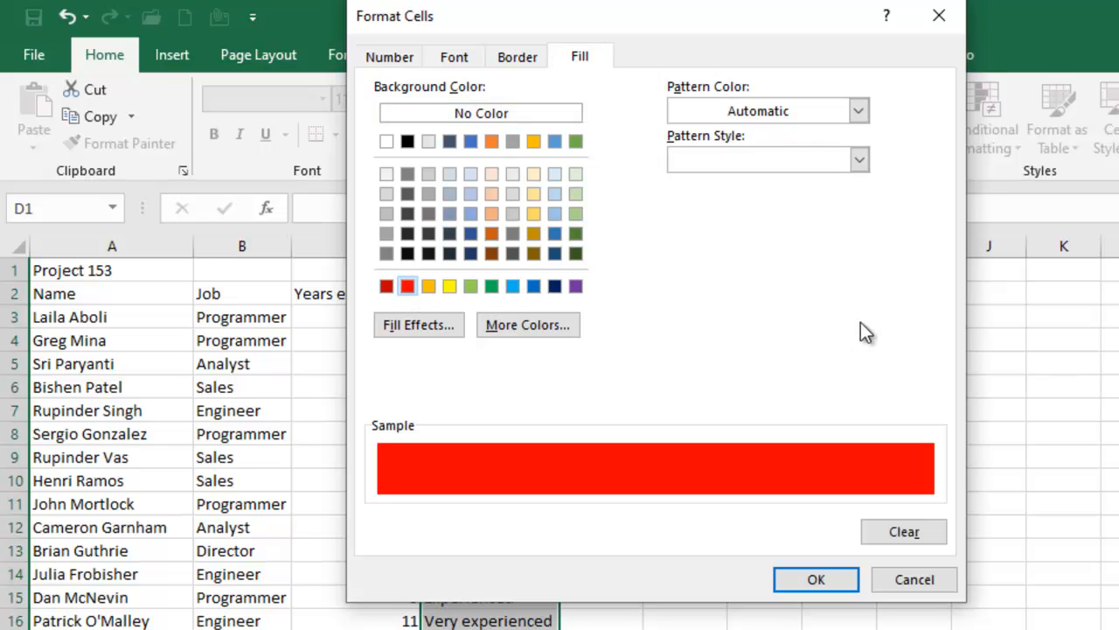
{"action": "left_click", "coordinate": [812, 578]}
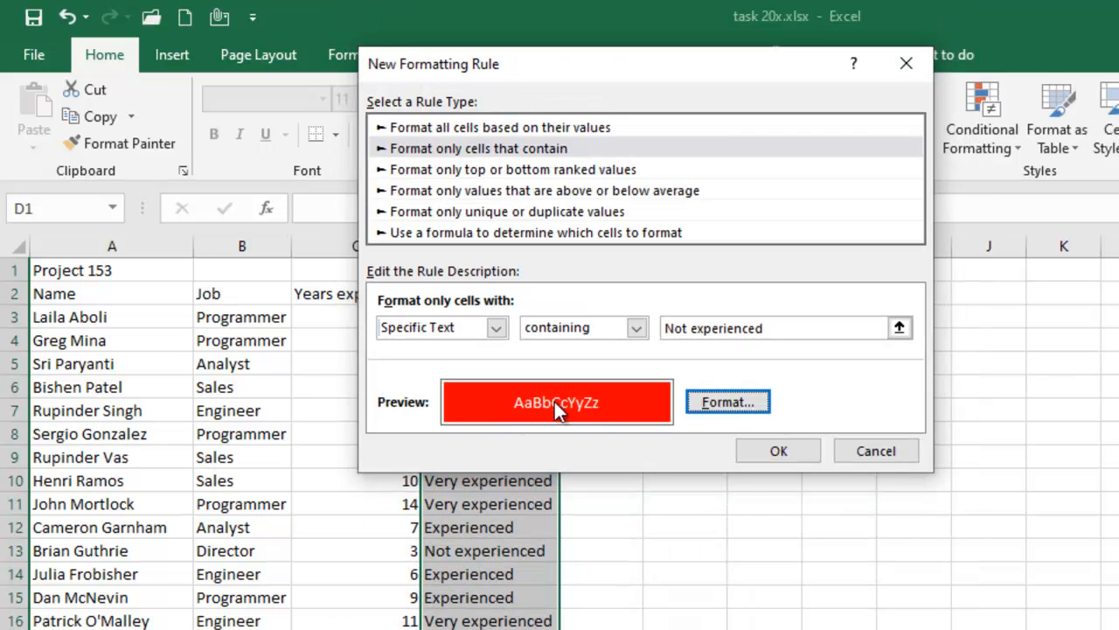
{"action": "left_click", "coordinate": [772, 453]}
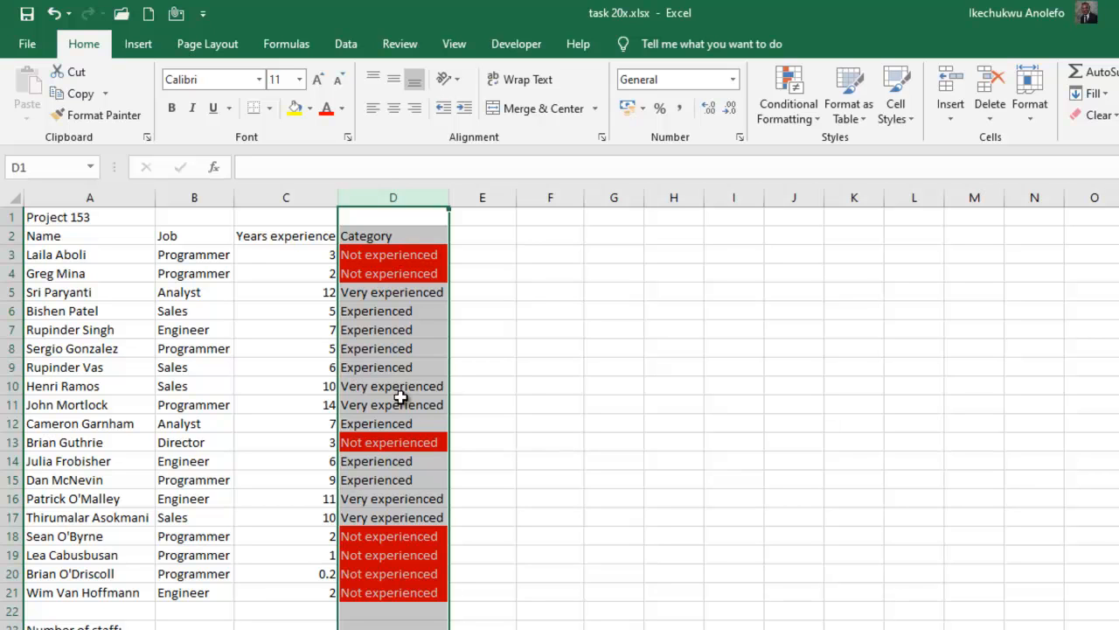
Step: Create a second conditional formatting rule for column D that targets cells with specific text containing "Very experienced"
{"action": "left_click", "coordinate": [815, 121]}
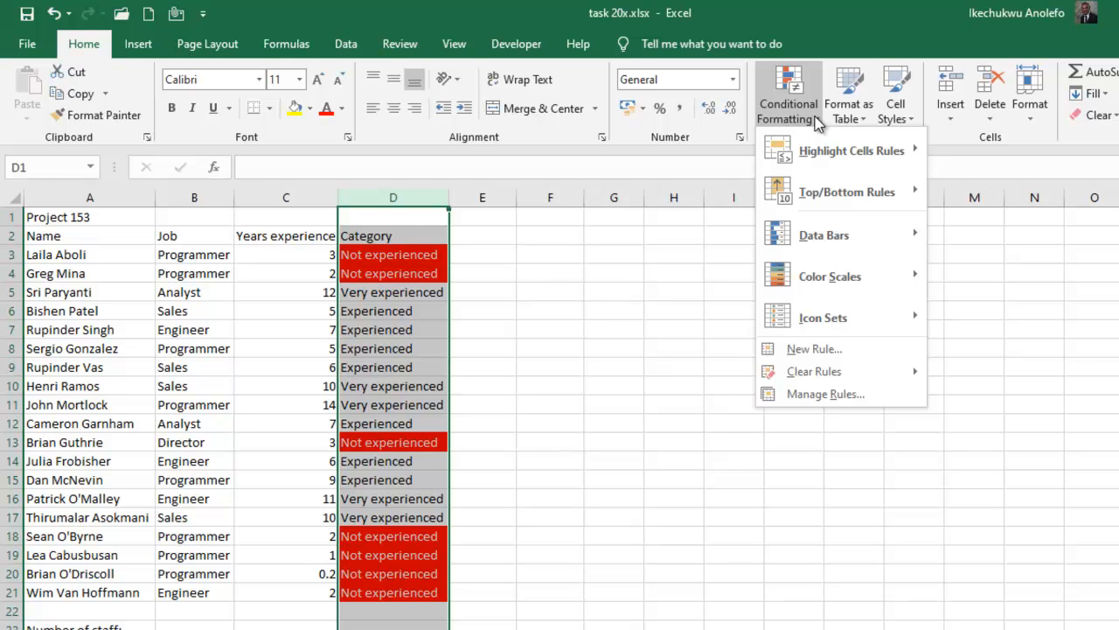
{"action": "left_click", "coordinate": [815, 348]}
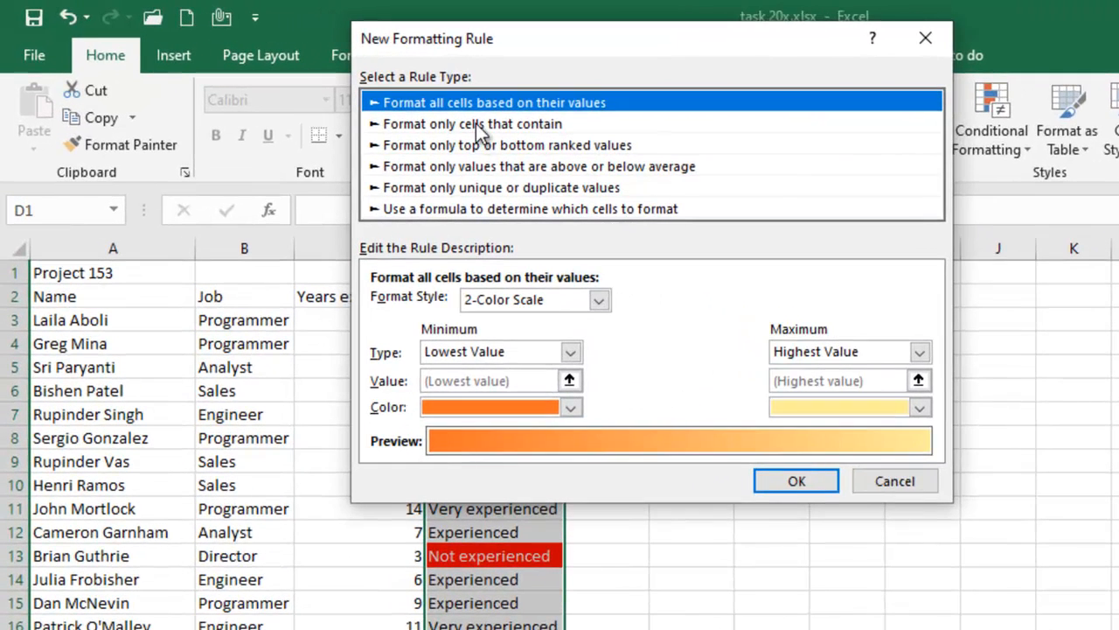
{"action": "left_click", "coordinate": [378, 98]}
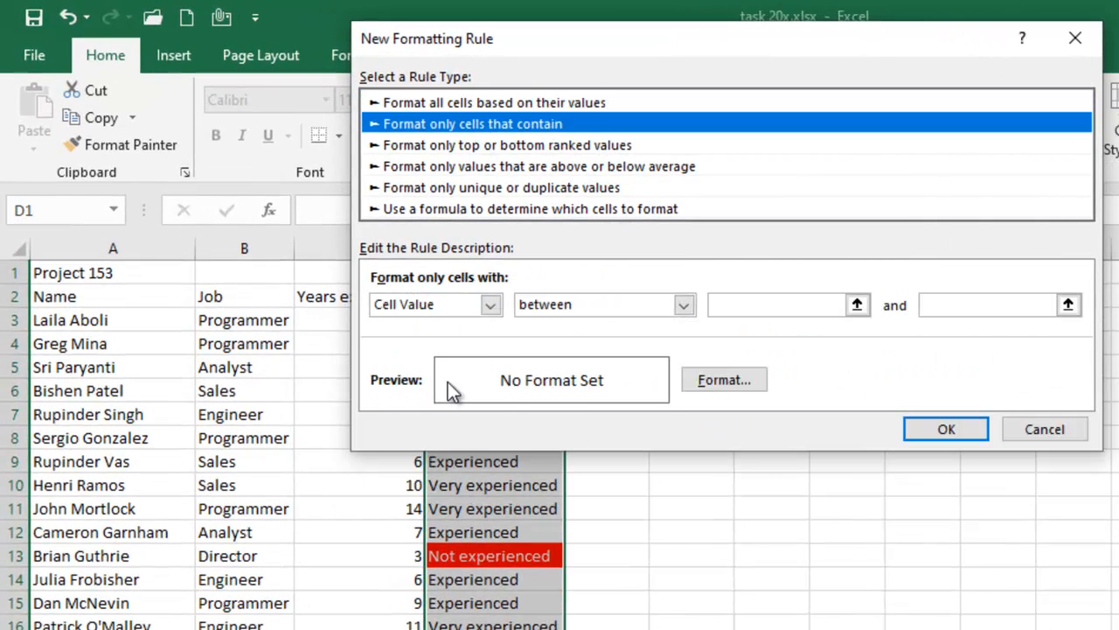
{"action": "left_click", "coordinate": [489, 304]}
{"action": "left_click", "coordinate": [452, 337]}
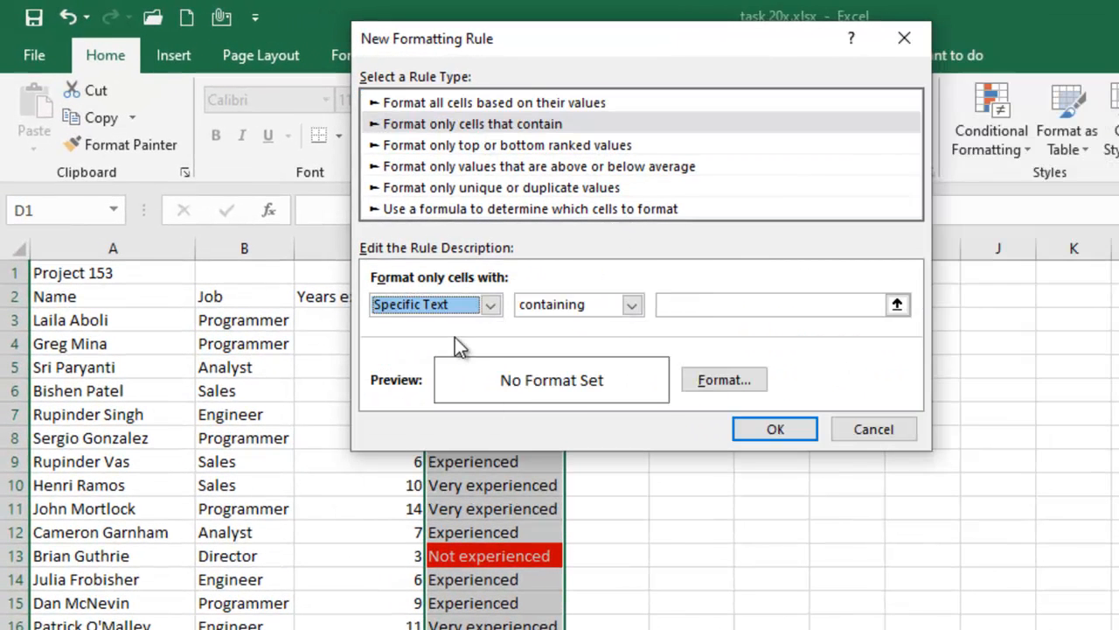
{"action": "left_click", "coordinate": [740, 305]}
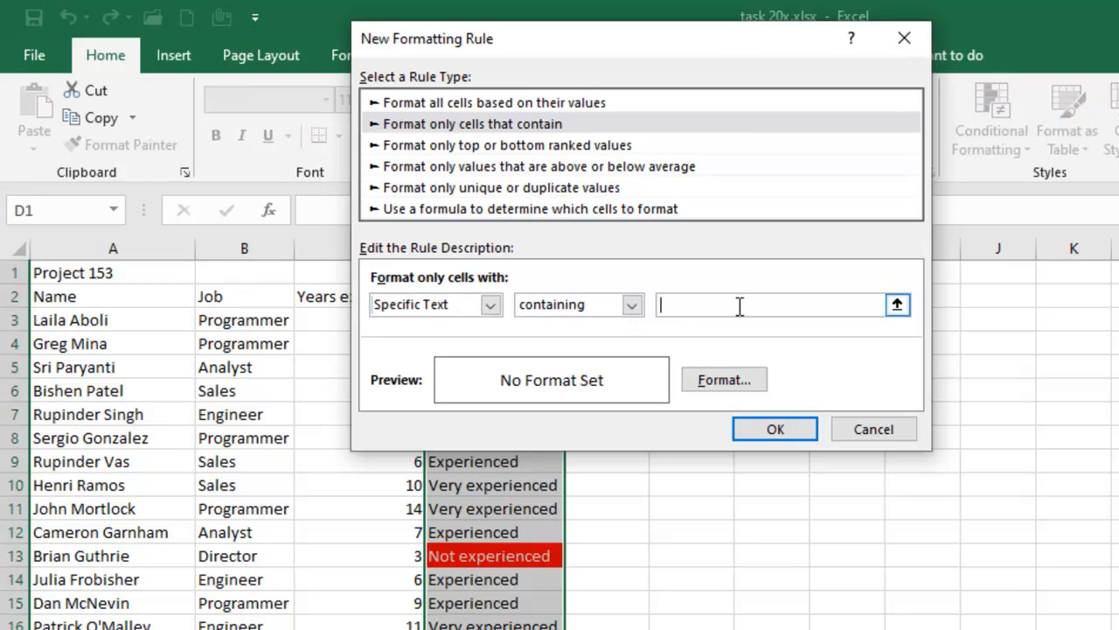
{"action": "type", "text": "Very expe"}
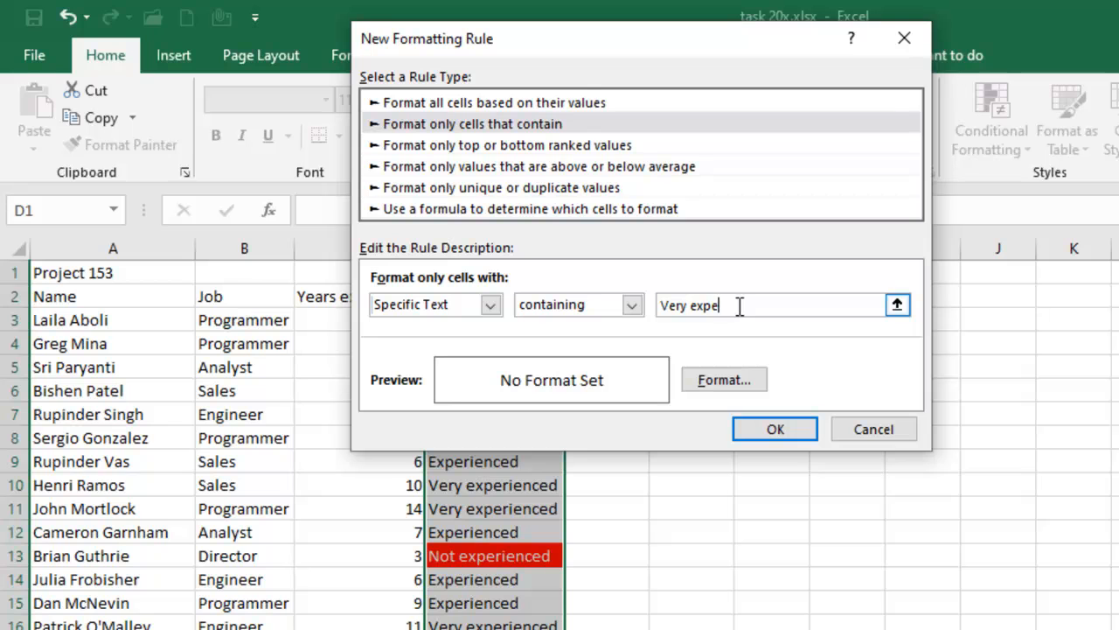
{"action": "type", "text": "rienced"}
Step: Give the "Very experienced" rule a white font and a green fill, and apply it to column D
{"action": "left_click", "coordinate": [719, 385]}
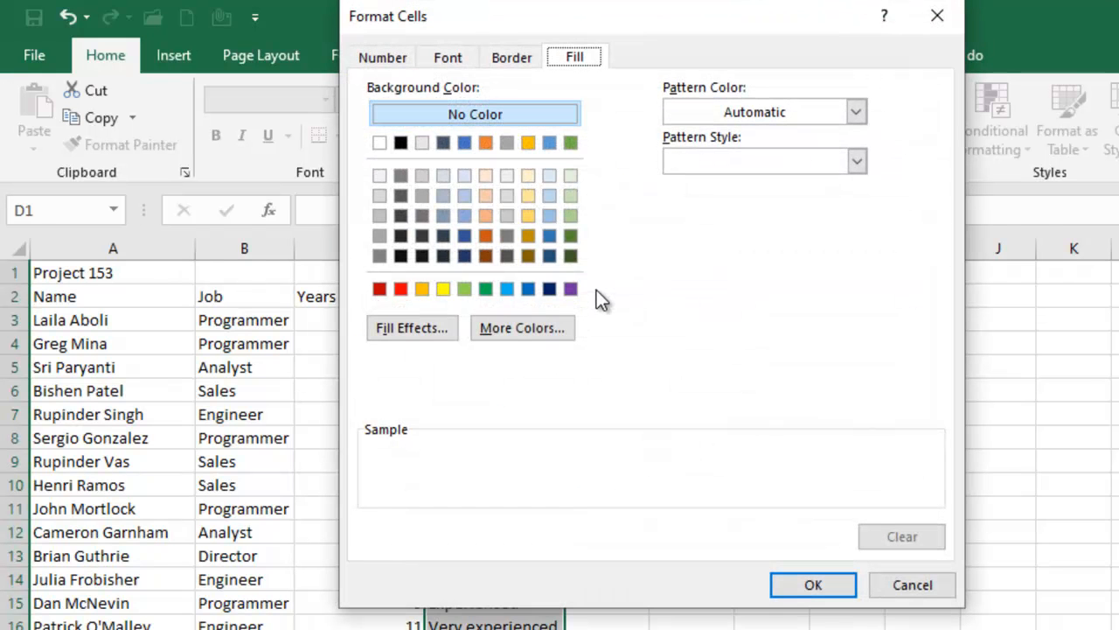
{"action": "left_click", "coordinate": [445, 58]}
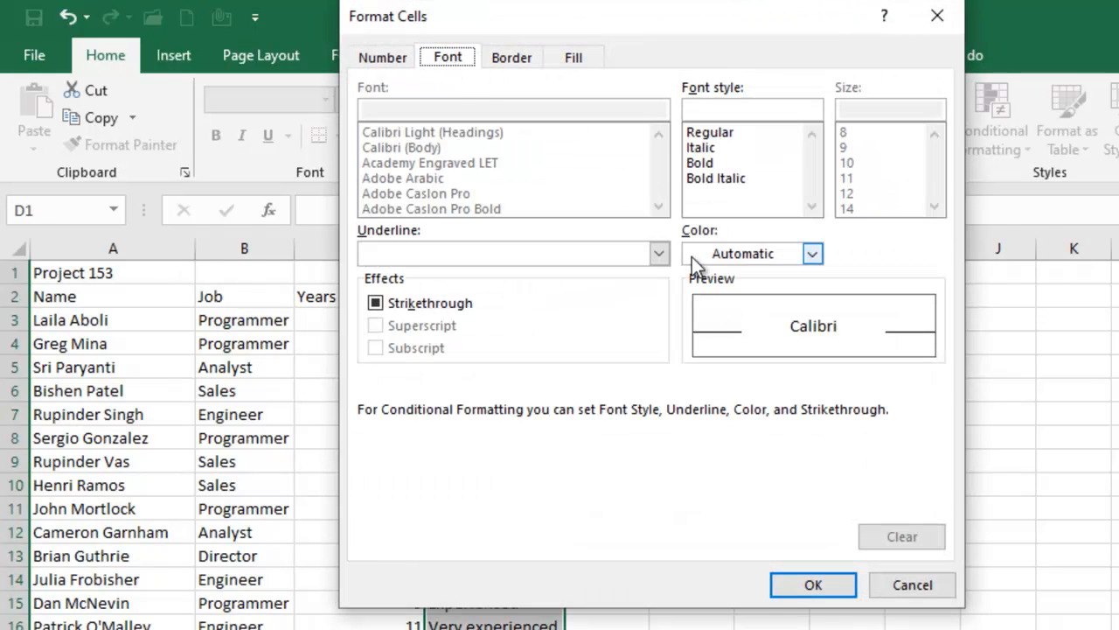
{"action": "left_click", "coordinate": [726, 255]}
{"action": "left_click", "coordinate": [726, 255]}
{"action": "left_click", "coordinate": [710, 330]}
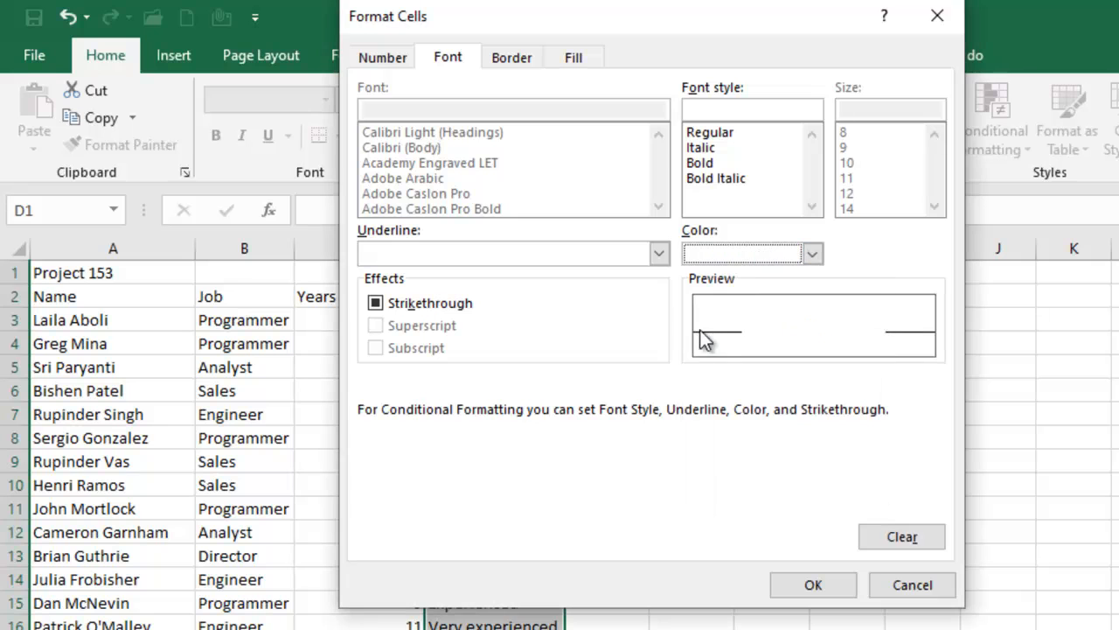
{"action": "left_click", "coordinate": [576, 68]}
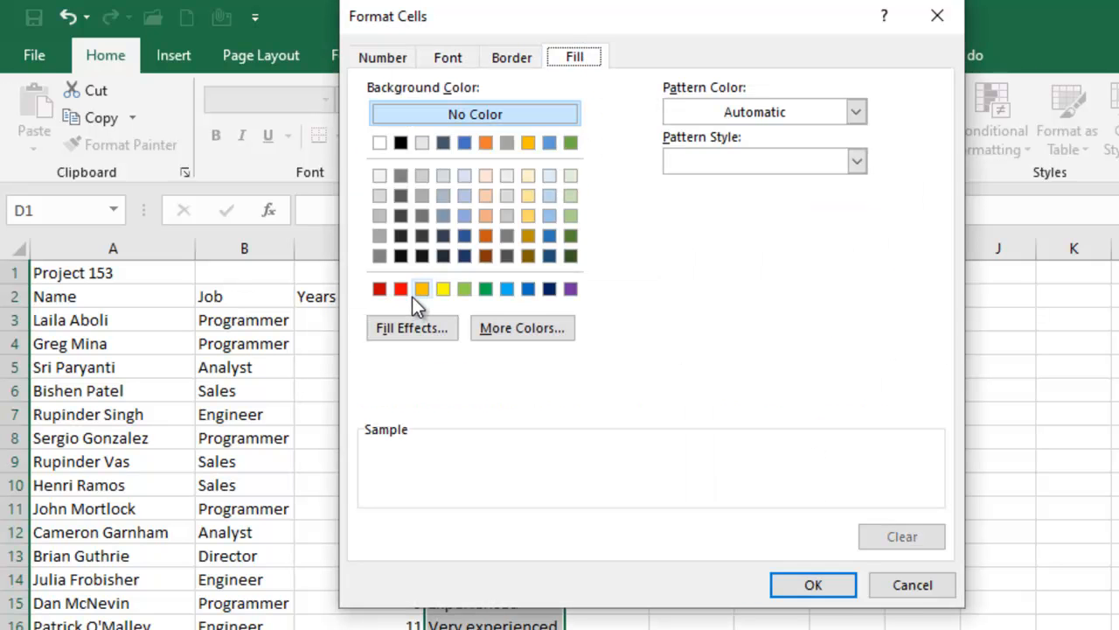
{"action": "left_click", "coordinate": [486, 290]}
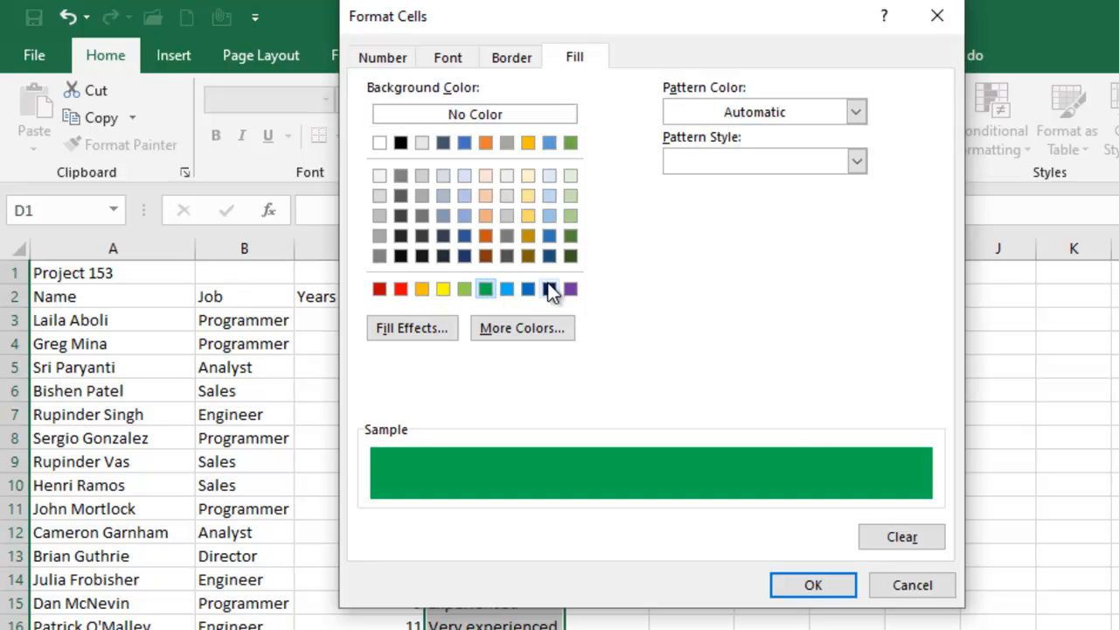
{"action": "left_click", "coordinate": [813, 586]}
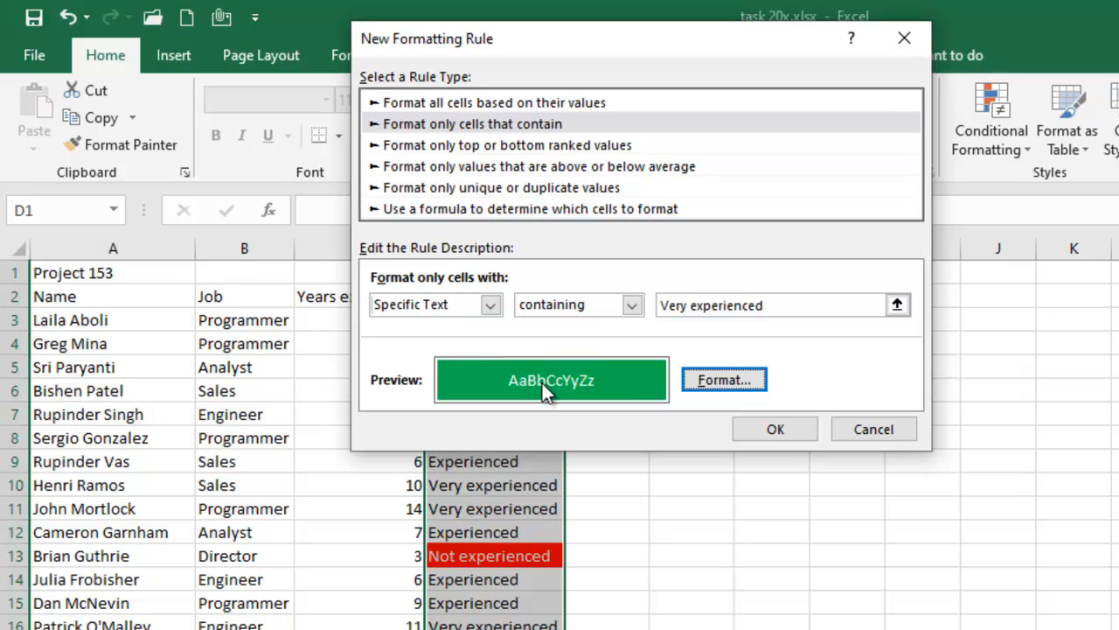
{"action": "left_click", "coordinate": [775, 428]}
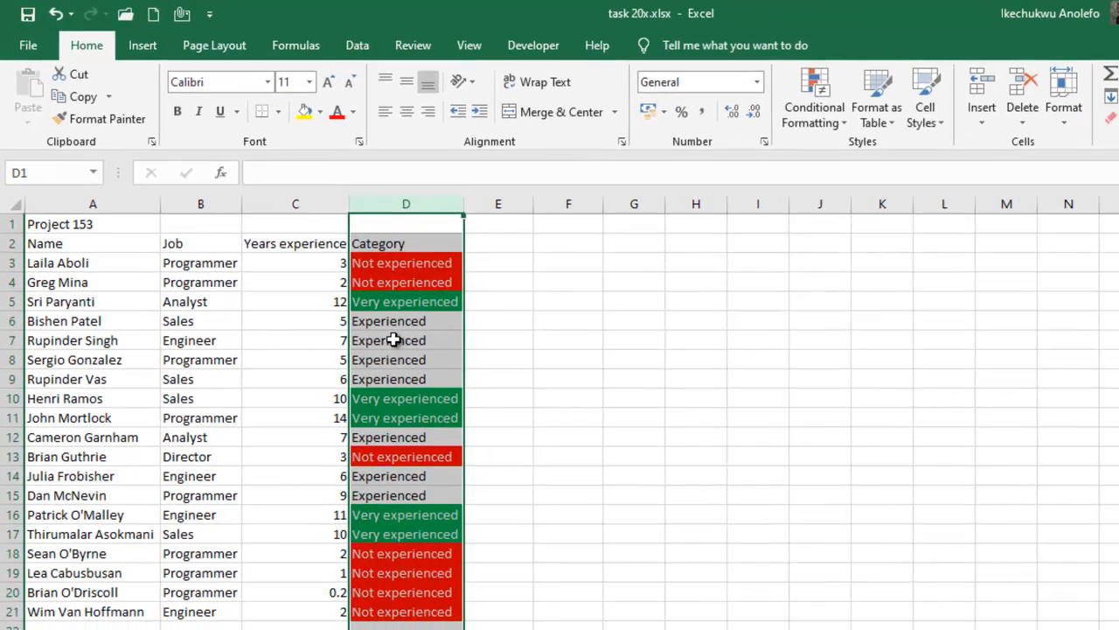
Step: Create a third conditional formatting rule for column D that targets cells with specific text beginning with "Experienced"
{"action": "left_click", "coordinate": [814, 100]}
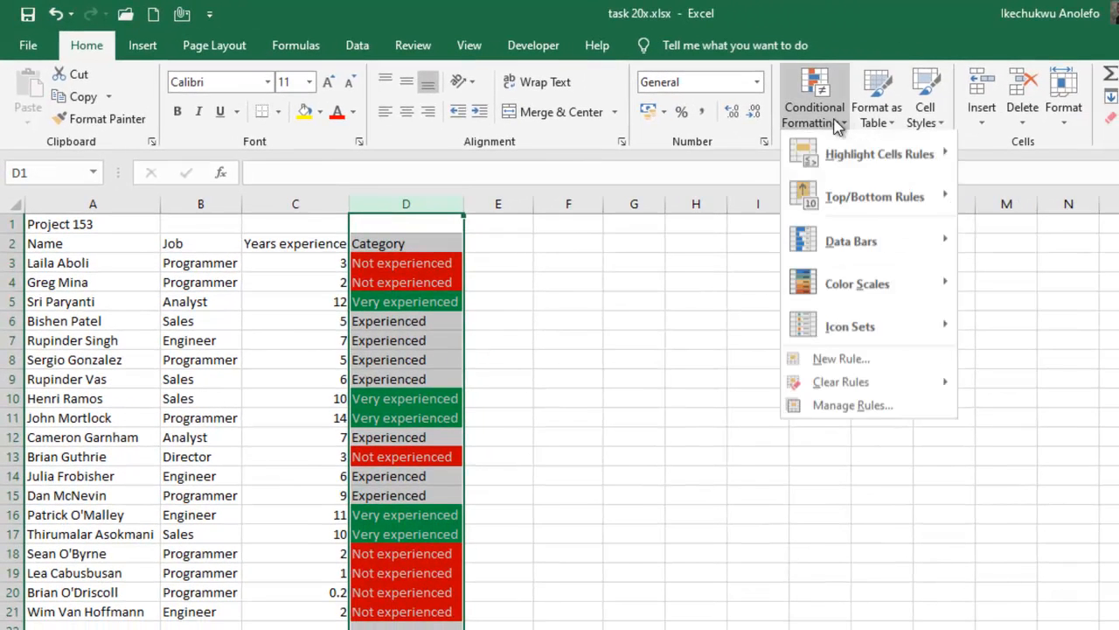
{"action": "left_click", "coordinate": [831, 361]}
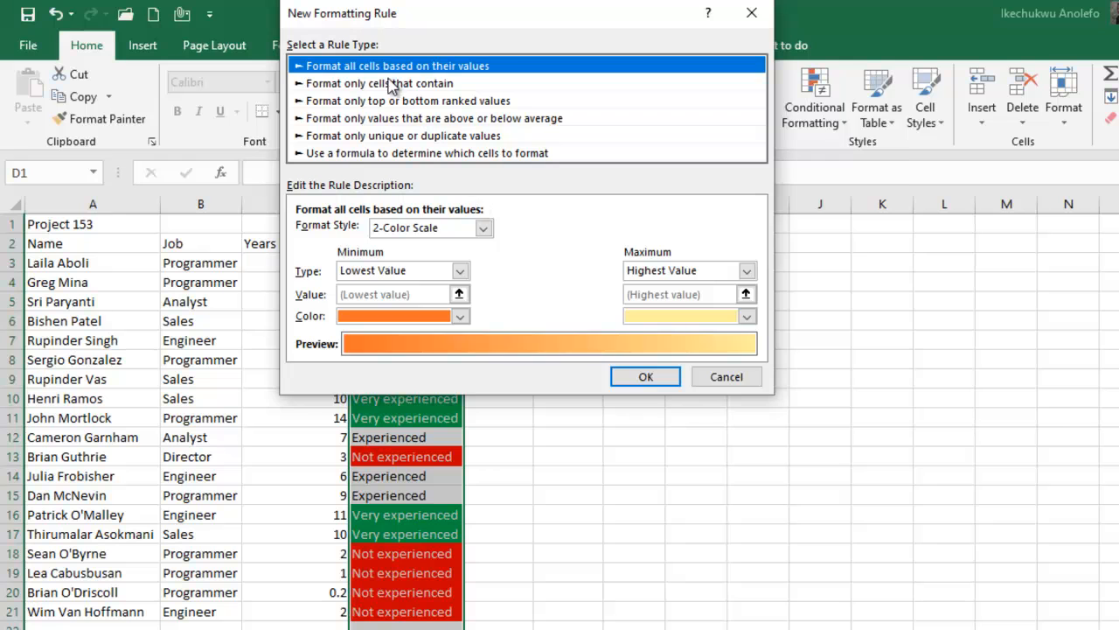
{"action": "left_click", "coordinate": [390, 83]}
{"action": "left_click", "coordinate": [393, 231]}
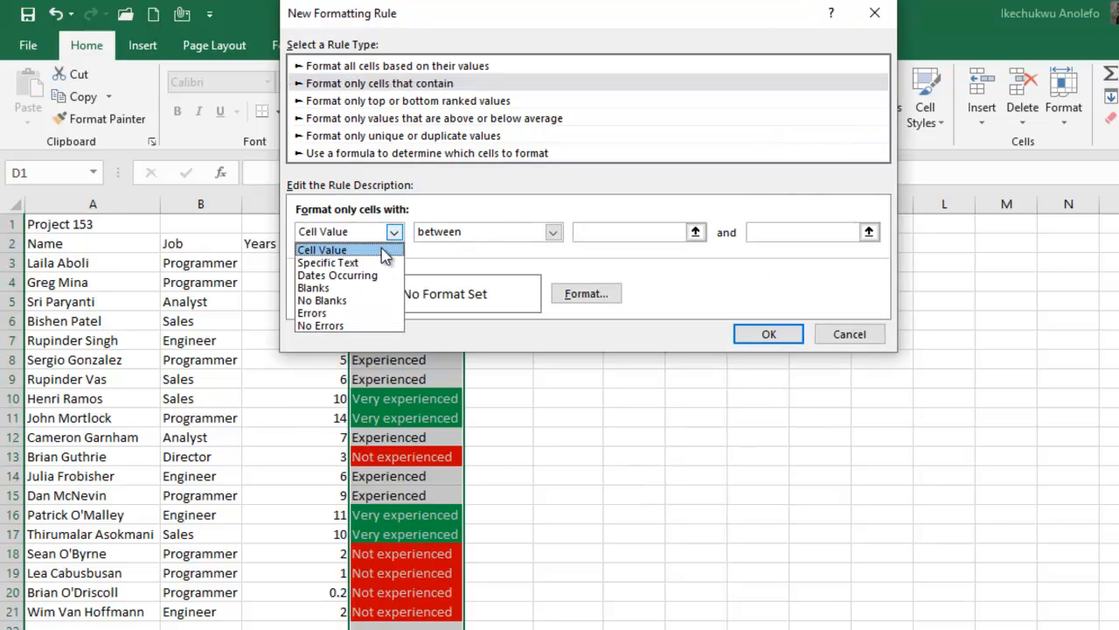
{"action": "left_click", "coordinate": [363, 262]}
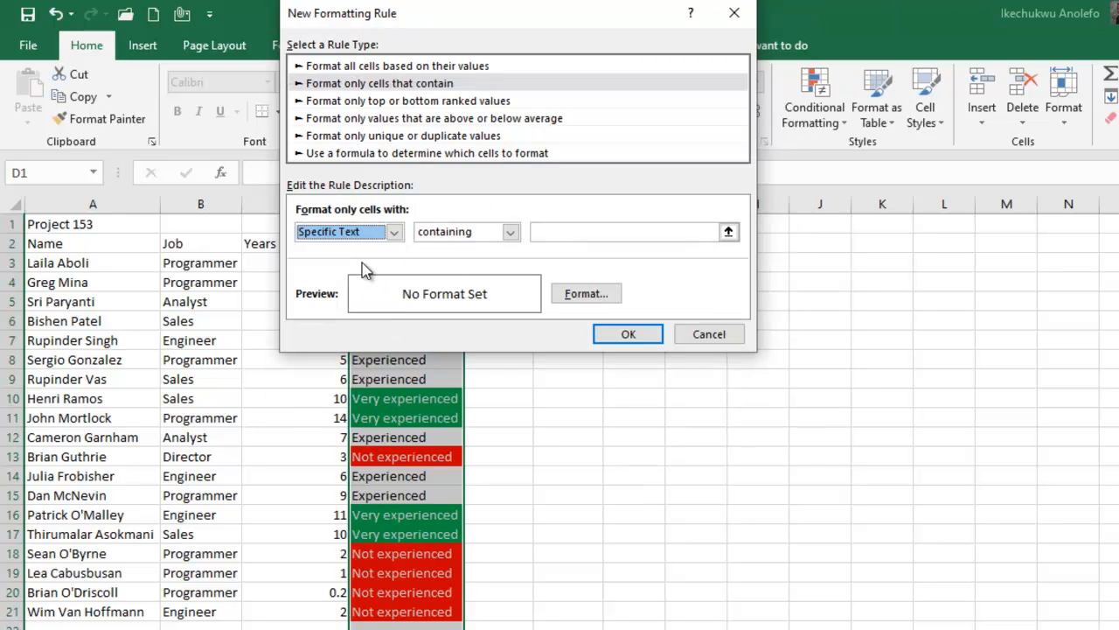
{"action": "left_click", "coordinate": [511, 235]}
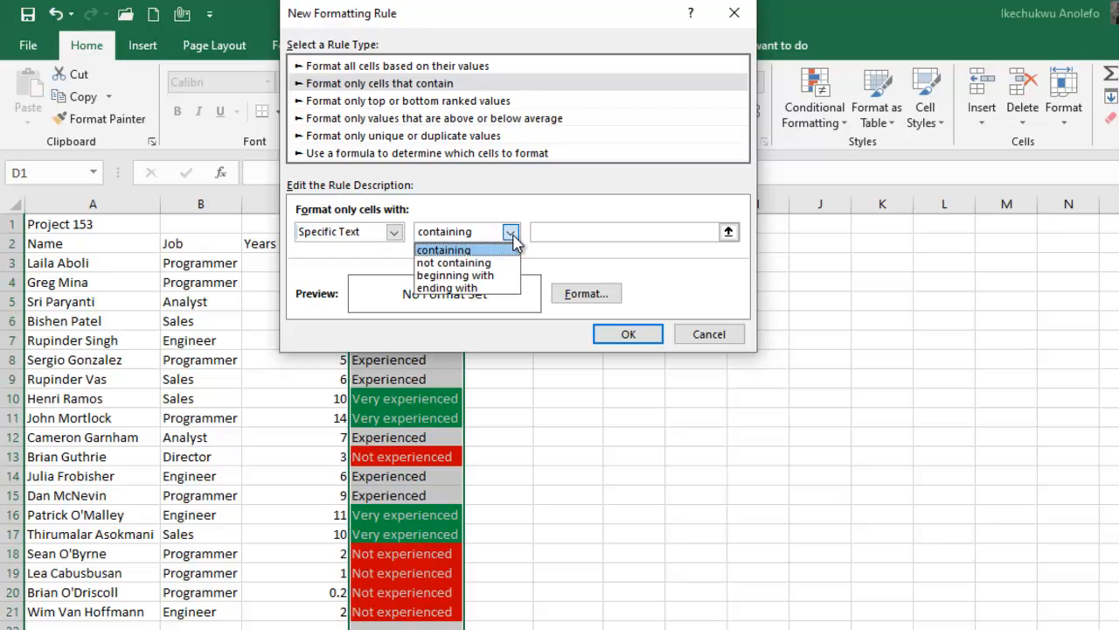
{"action": "left_click", "coordinate": [470, 276]}
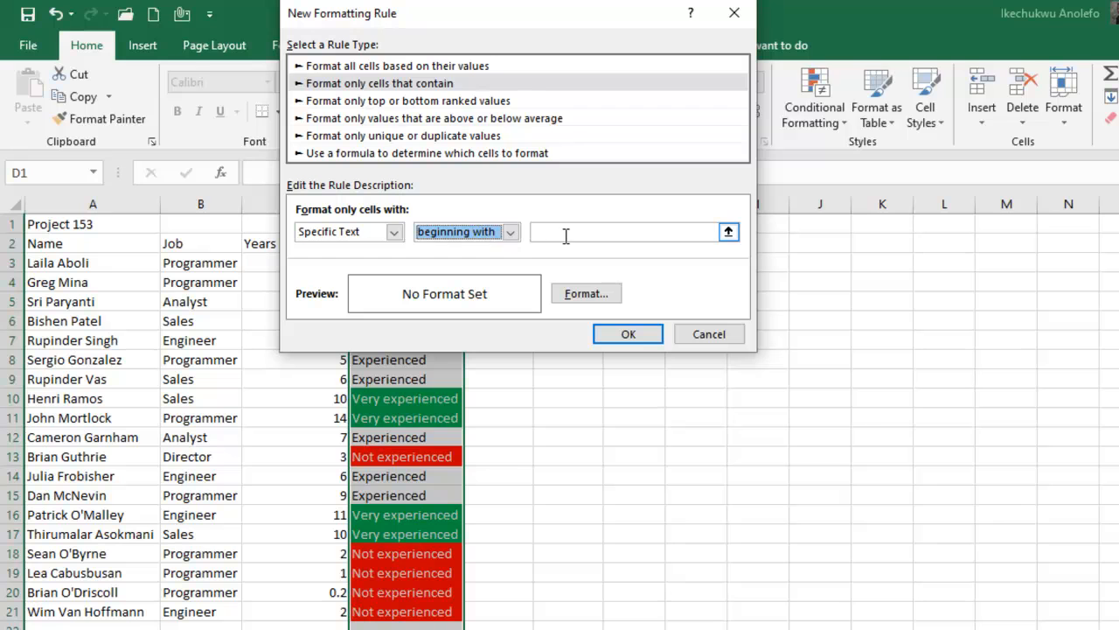
{"action": "left_click", "coordinate": [568, 233]}
{"action": "type", "text": "Experi"}
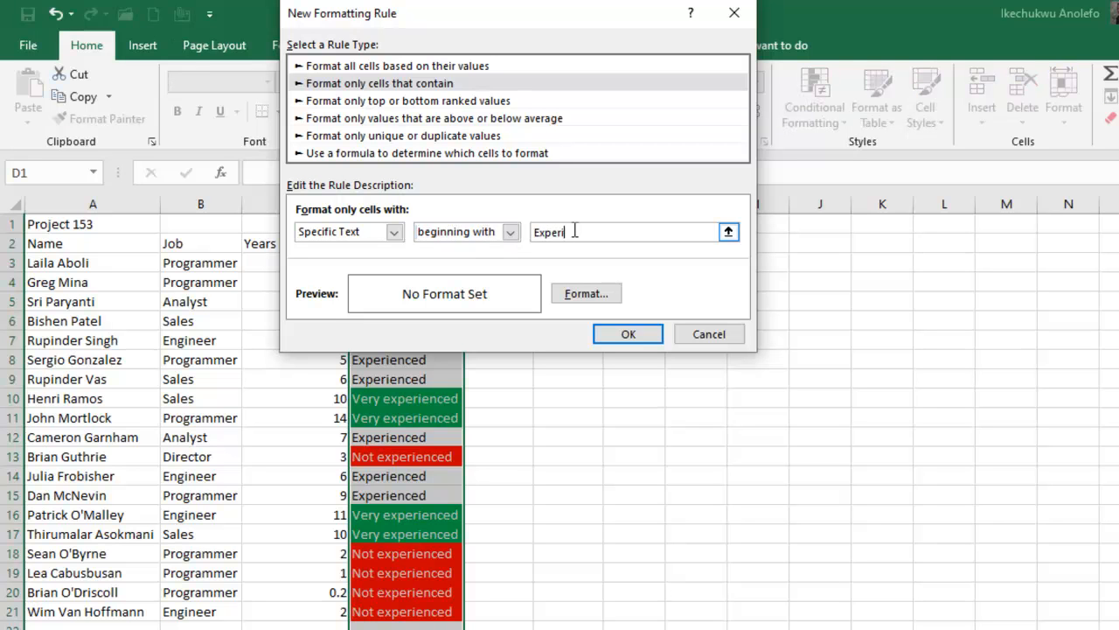
{"action": "type", "text": "enced"}
Step: Give the "Experienced" rule a white font and an amber fill, and apply it to column D
{"action": "left_click", "coordinate": [584, 297]}
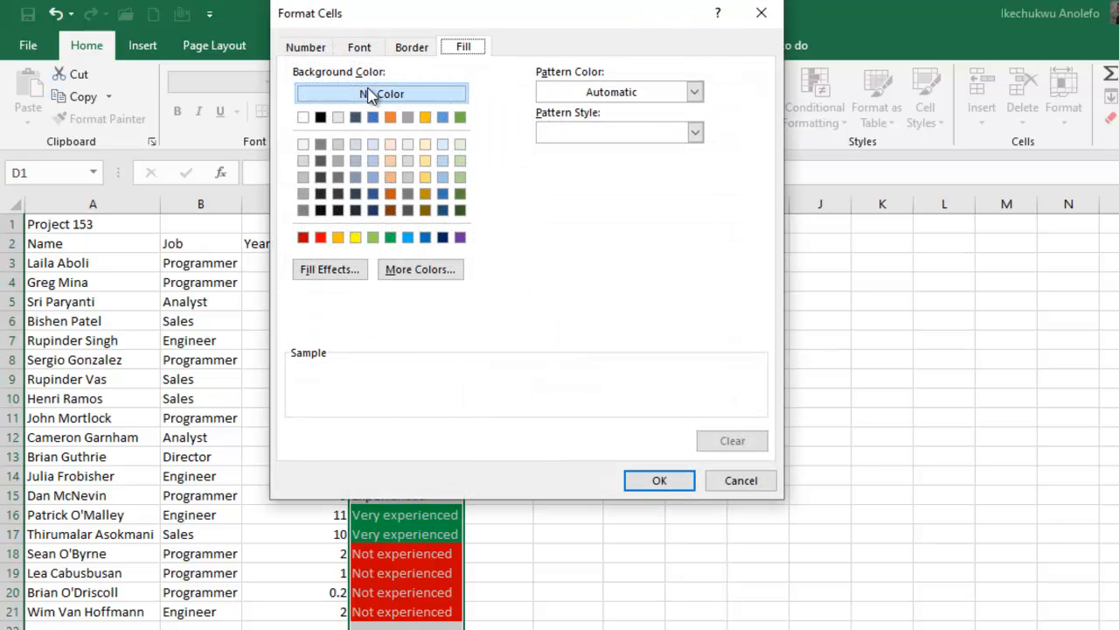
{"action": "left_click", "coordinate": [360, 47]}
{"action": "left_click", "coordinate": [658, 208]}
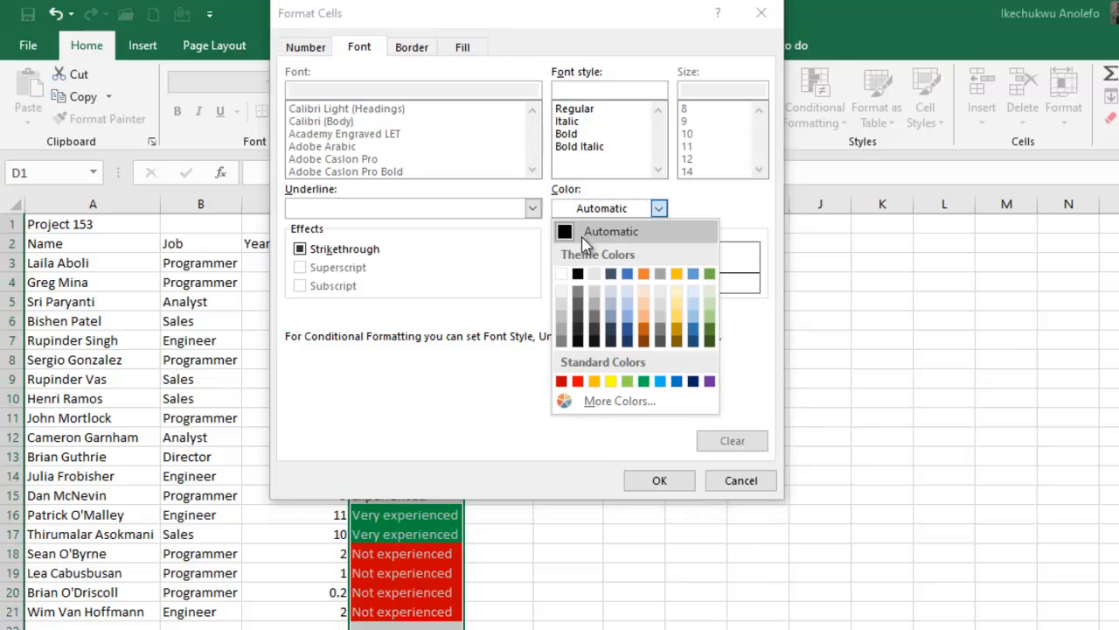
{"action": "left_click", "coordinate": [549, 276]}
{"action": "left_click", "coordinate": [466, 51]}
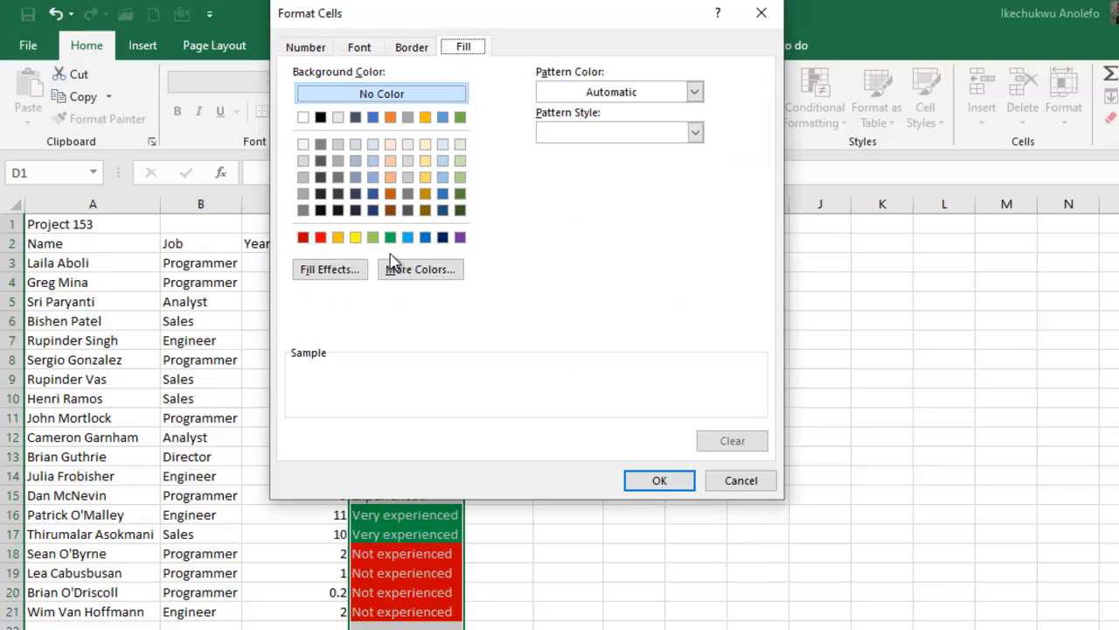
{"action": "left_click", "coordinate": [338, 237]}
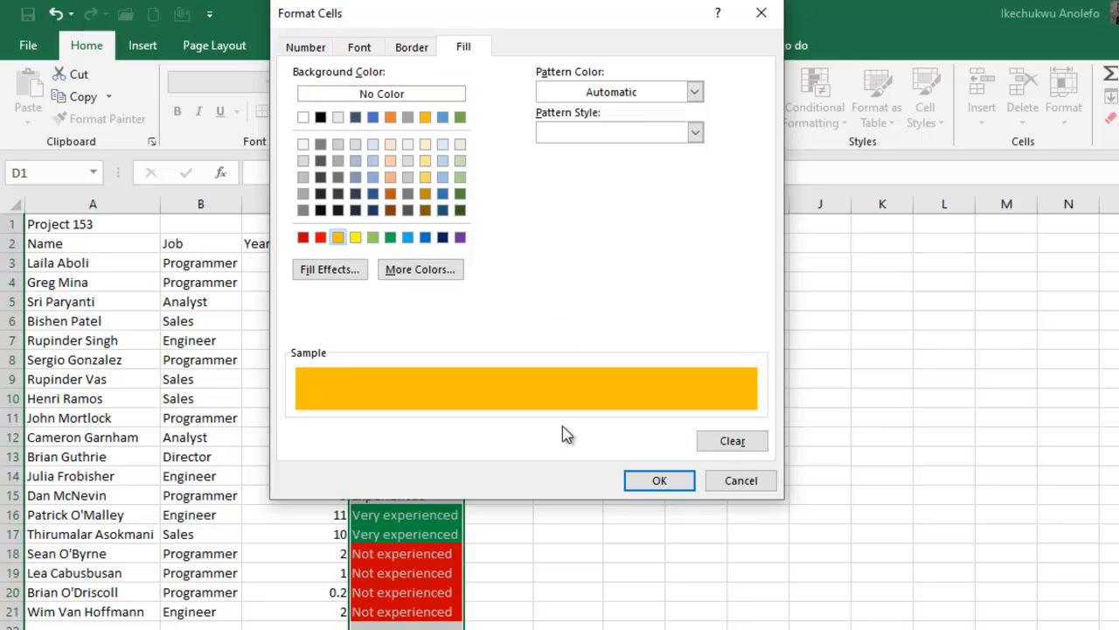
{"action": "left_click", "coordinate": [659, 480]}
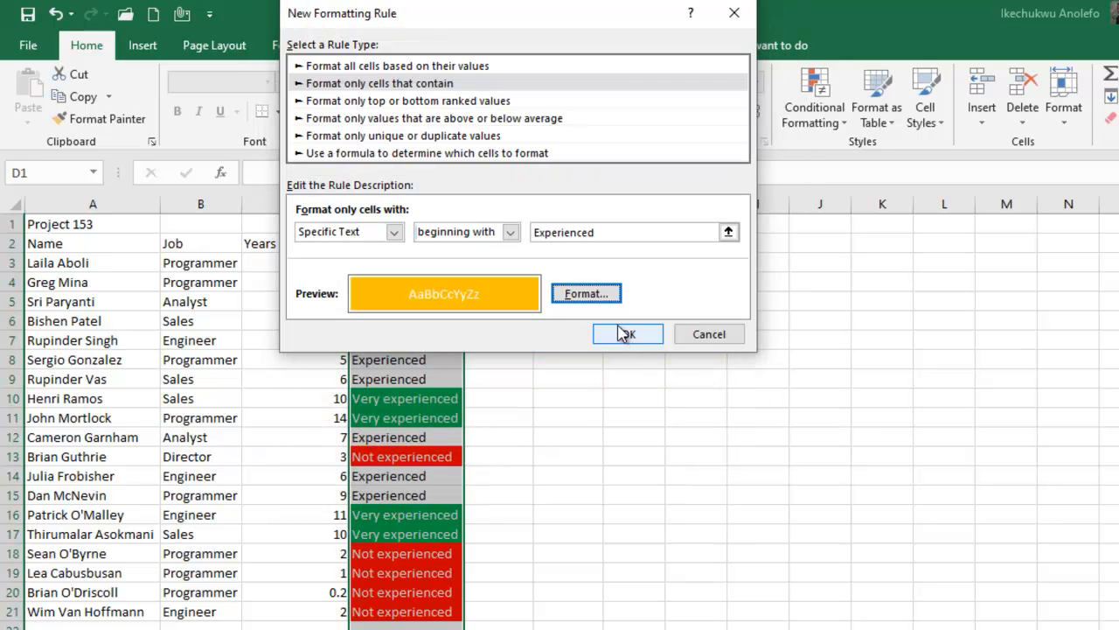
{"action": "left_click", "coordinate": [633, 335]}
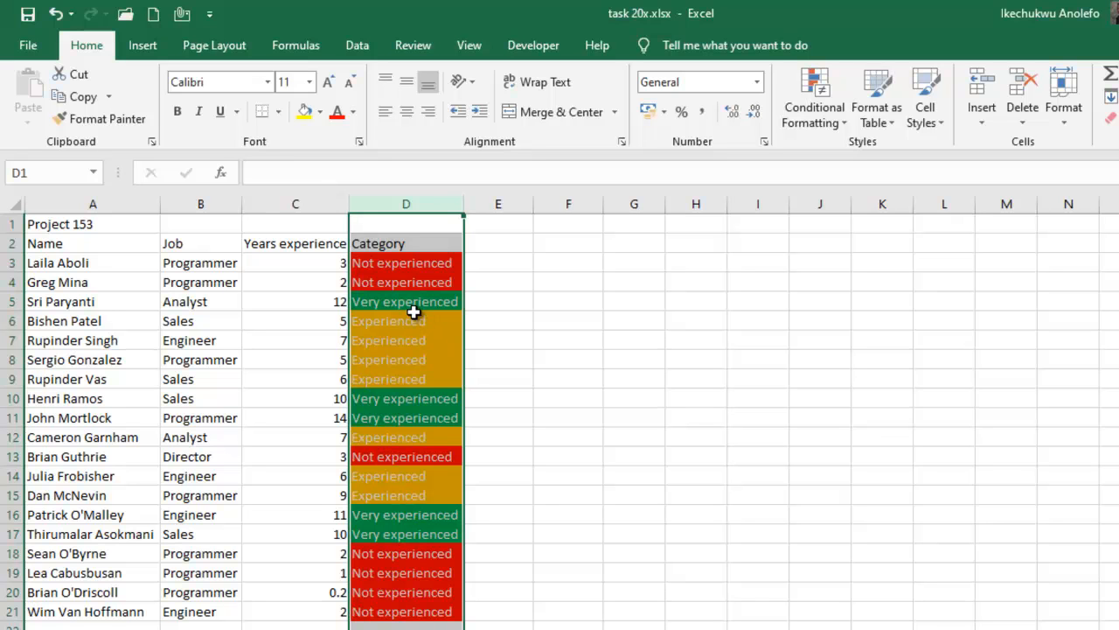
Step: Clear the conditional formatting rules from cells D3:D4 only, and undo the clearing
{"action": "left_click", "coordinate": [411, 261]}
{"action": "left_click_drag", "start_coordinate": [413, 262], "coordinate": [444, 285]}
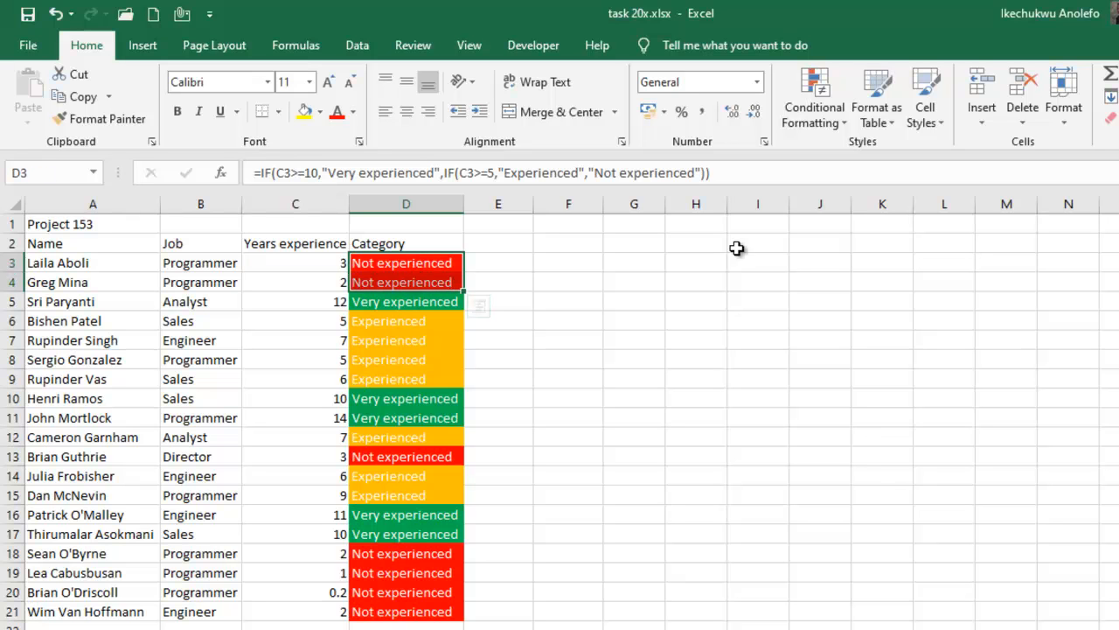
{"action": "left_click", "coordinate": [837, 128]}
{"action": "mouse_move", "coordinate": [856, 383]}
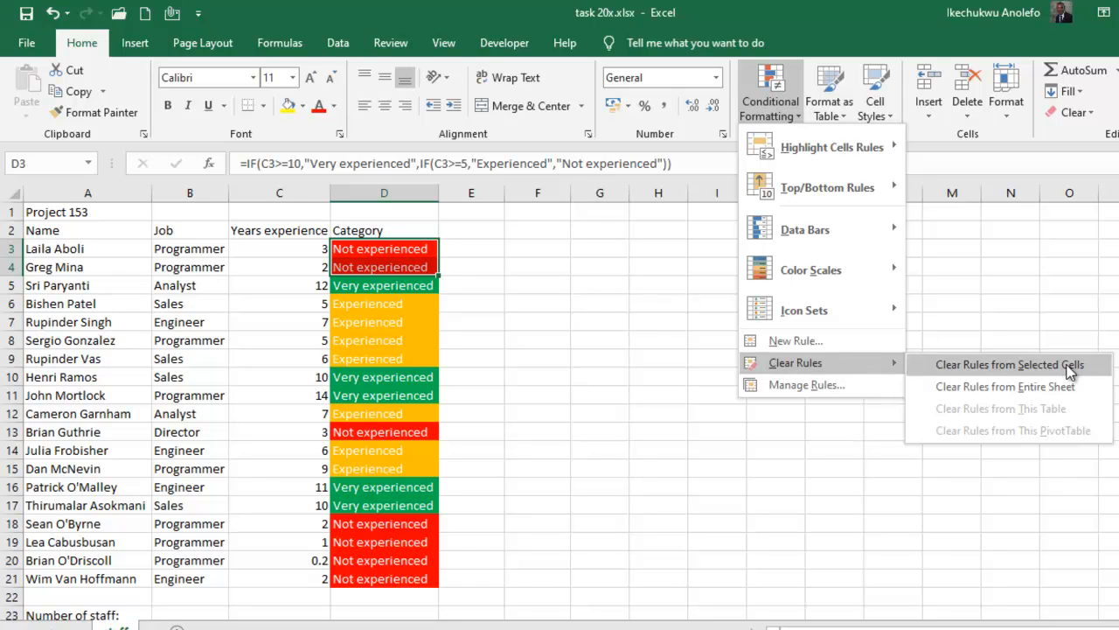
{"action": "left_click", "coordinate": [987, 364]}
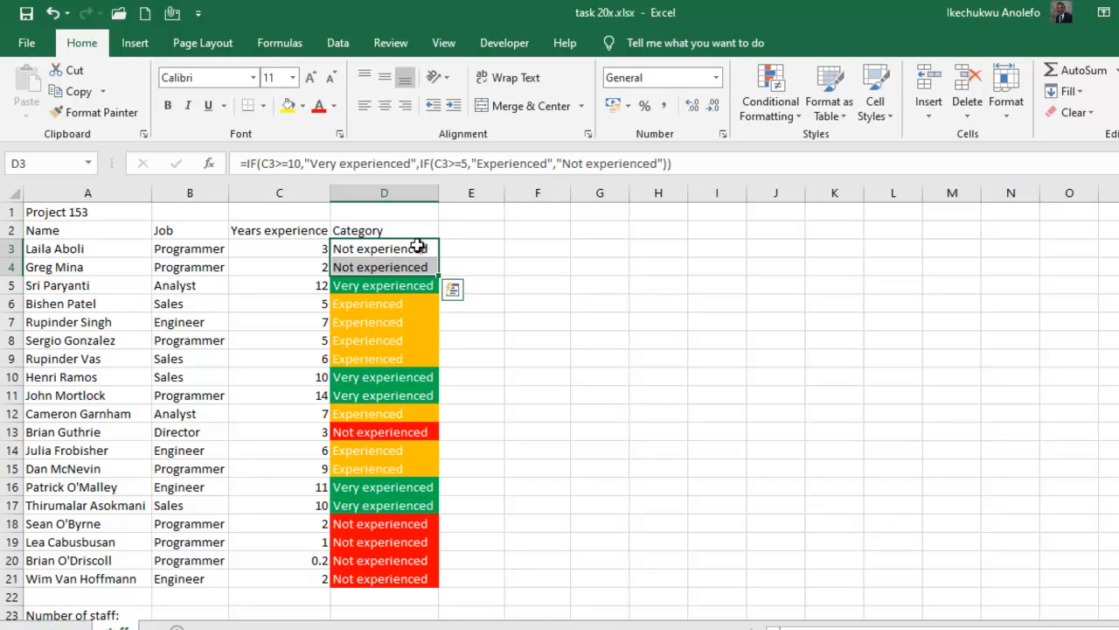
{"action": "key", "text": "ctrl+z"}
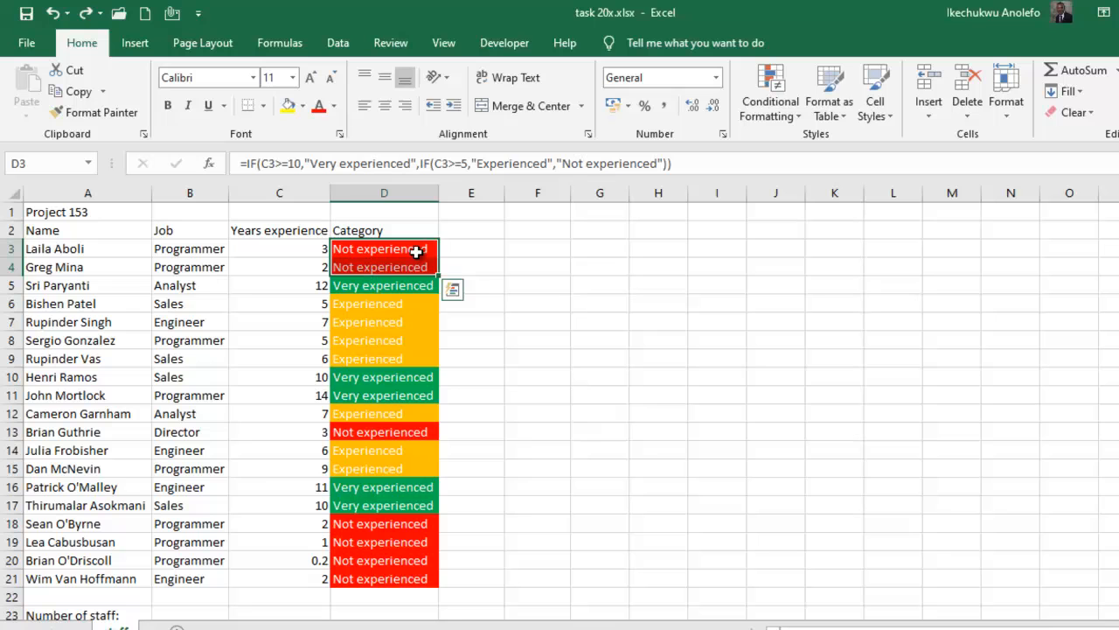
{"action": "left_click", "coordinate": [475, 254]}
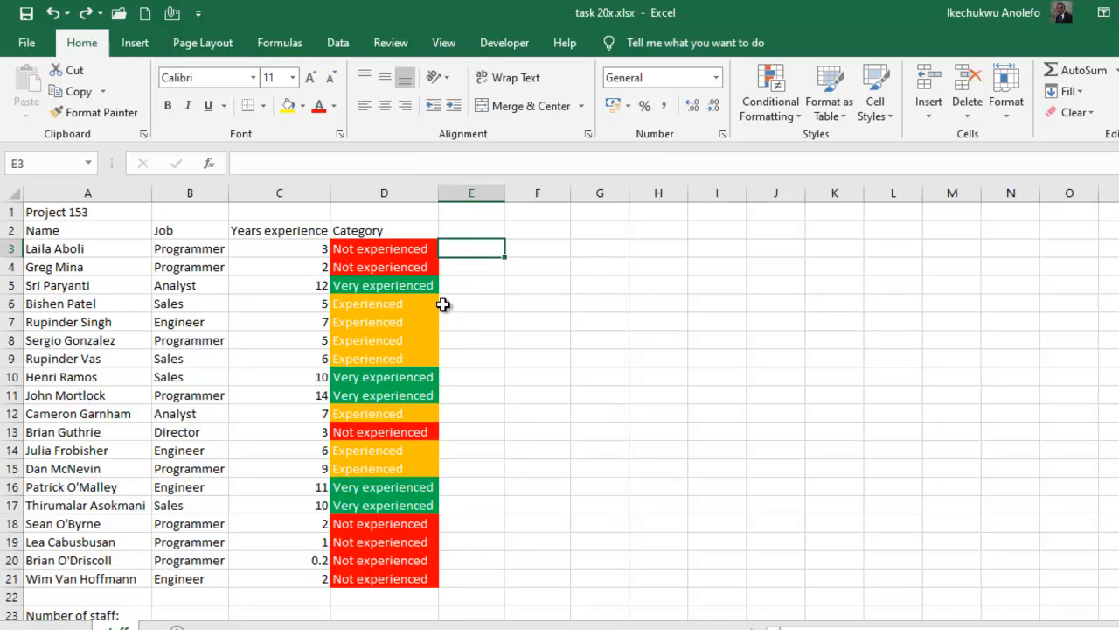